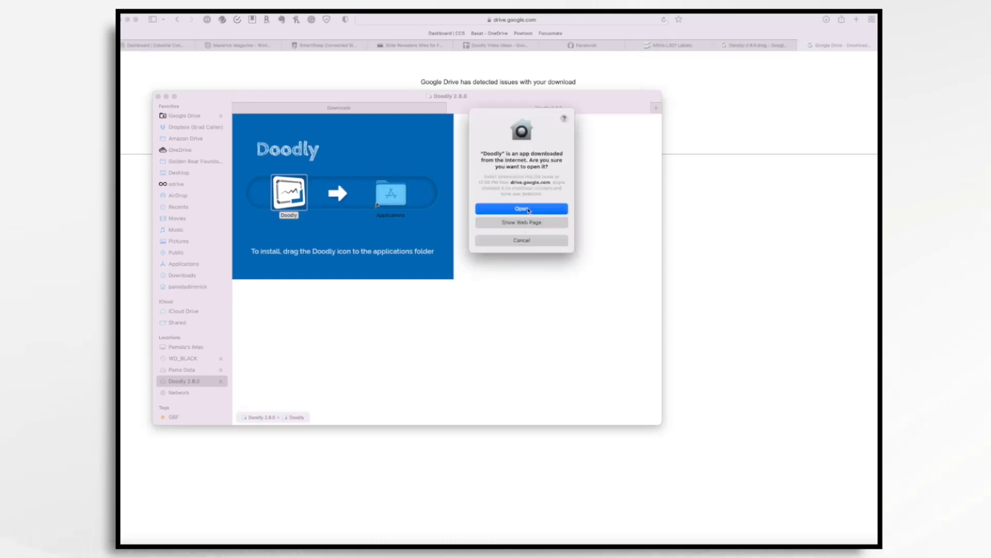
Step: Confirm opening Doodly, scroll through the End User License Agreement and agree to it
click(522, 209)
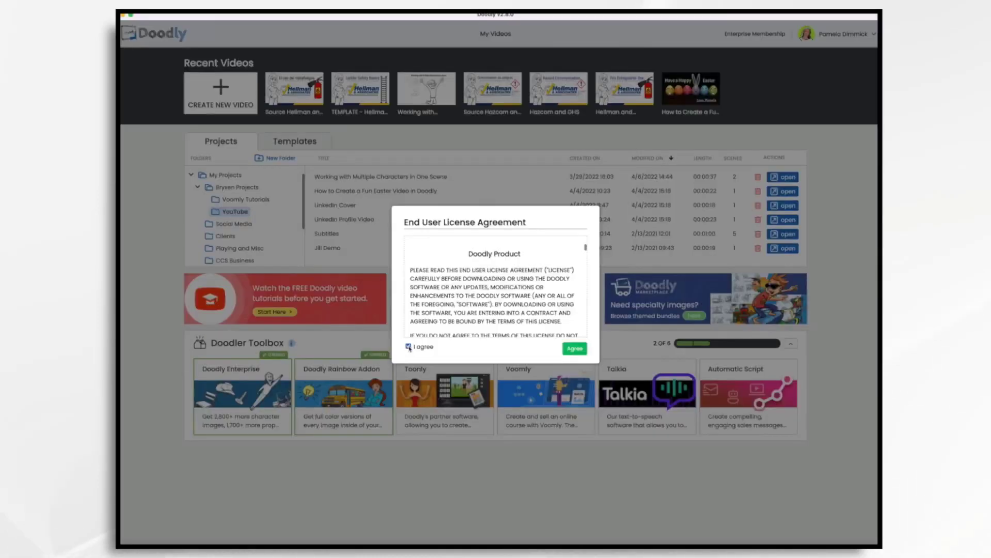
scroll(476, 297, down, 15)
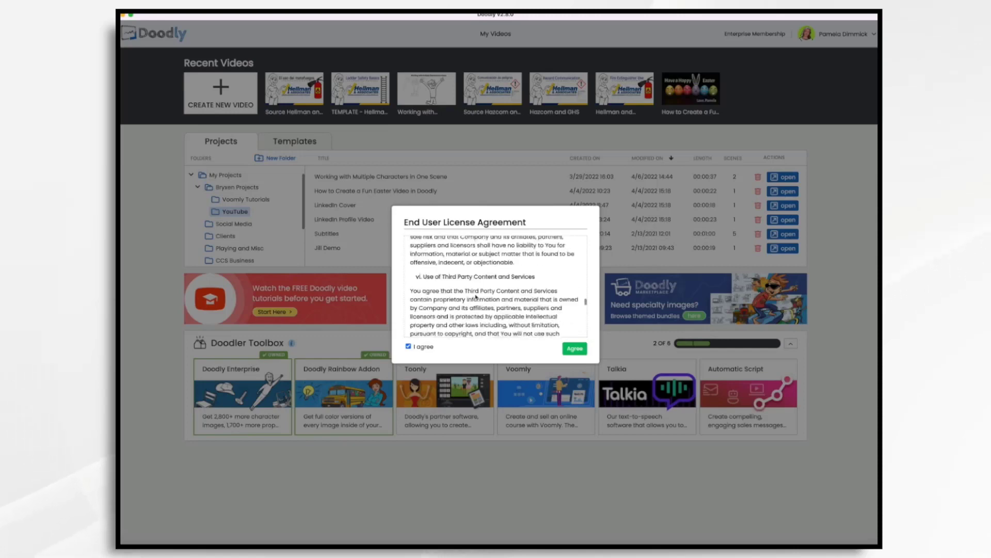
scroll(476, 297, down, 10)
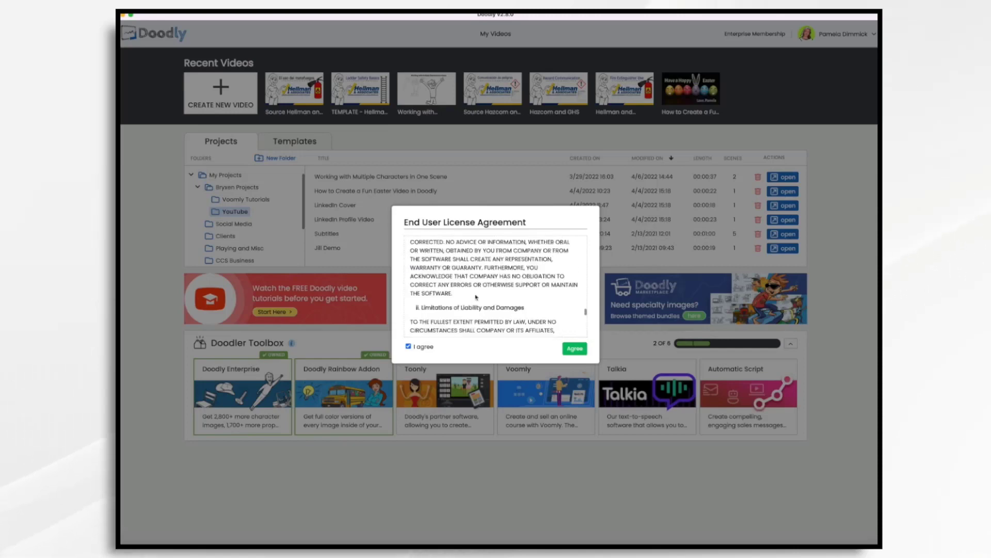
click(577, 351)
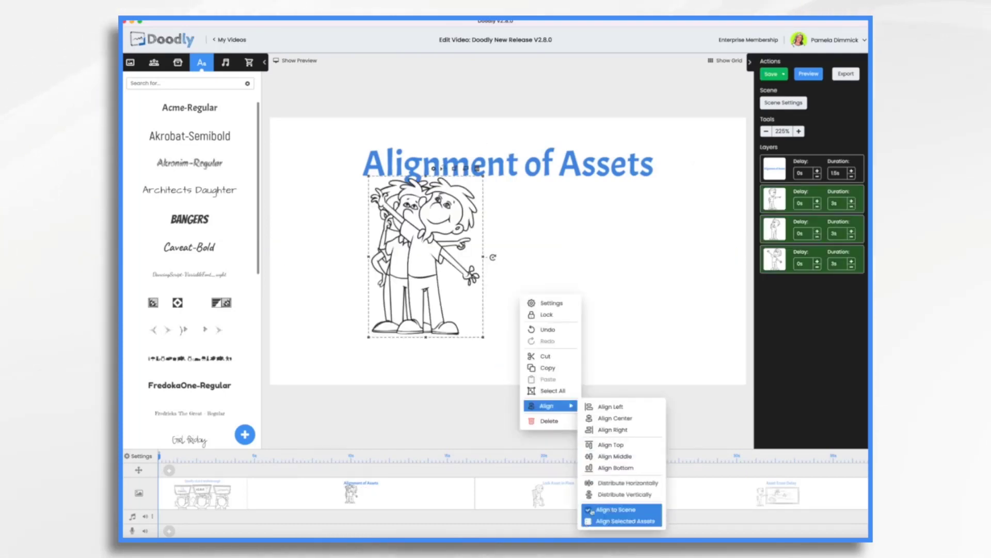
Step: Apply Align Center, then Distribute Horizontally to the three grouped characters
click(616, 419)
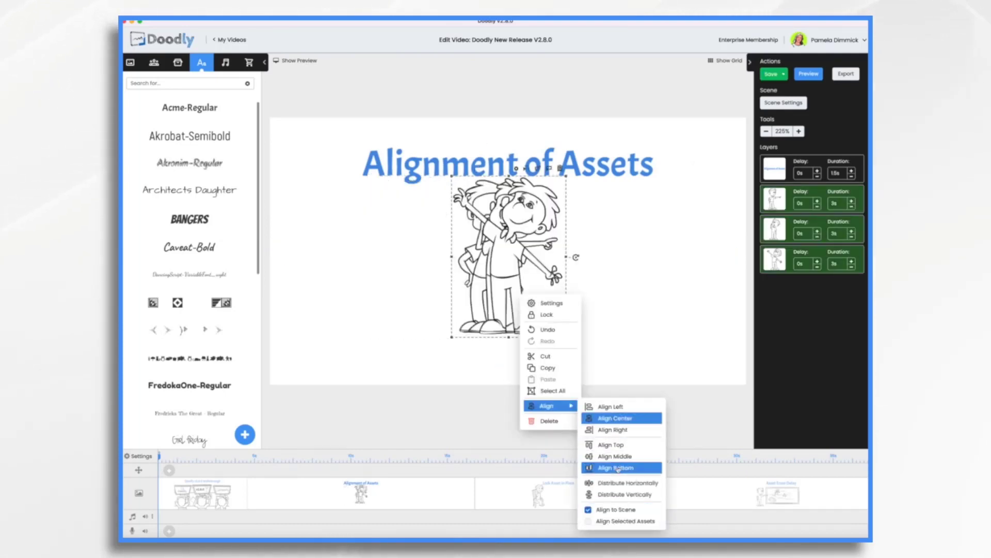
click(638, 483)
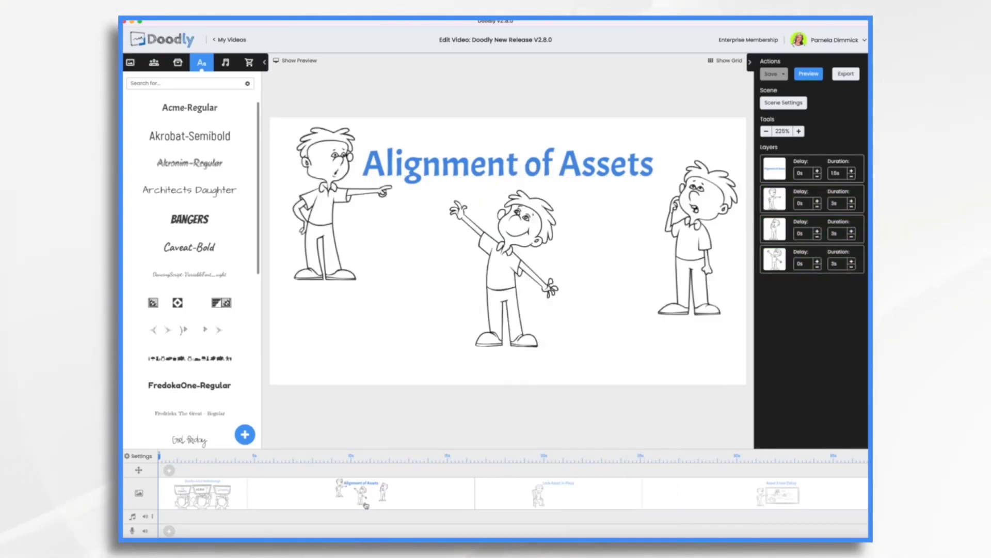
Step: Move the pointing boy with Align Center, then Align Right, then Align Middle
click(325, 231)
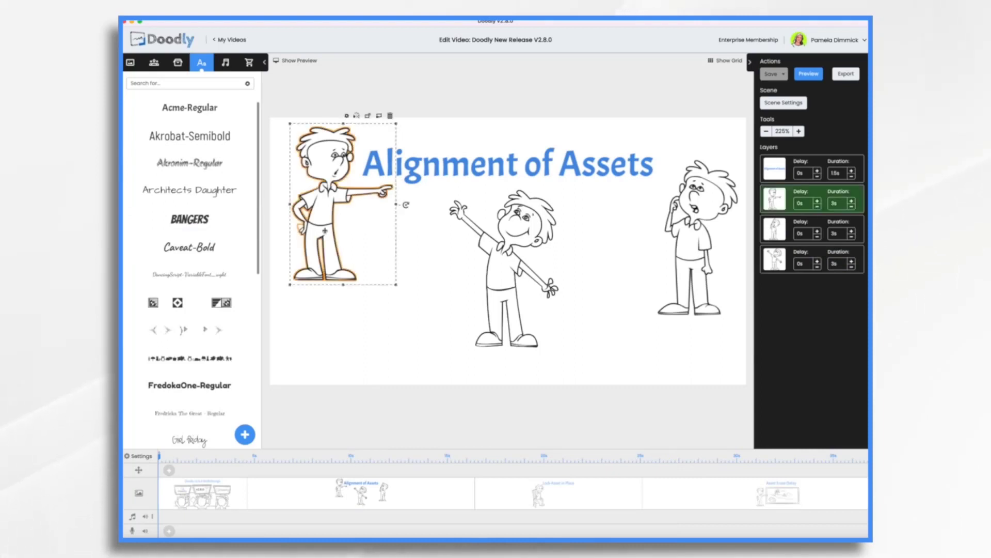
right_click(325, 232)
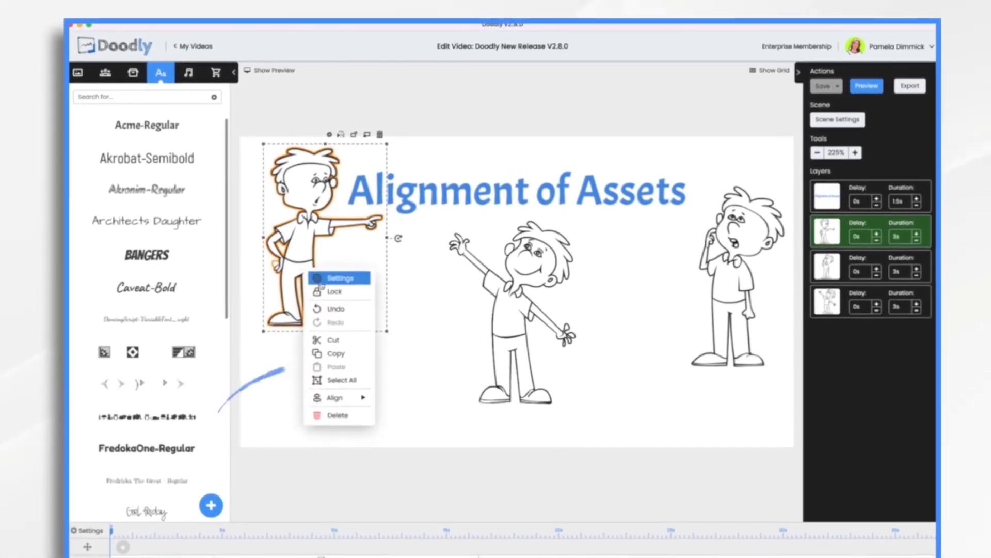
mouse_move(340, 403)
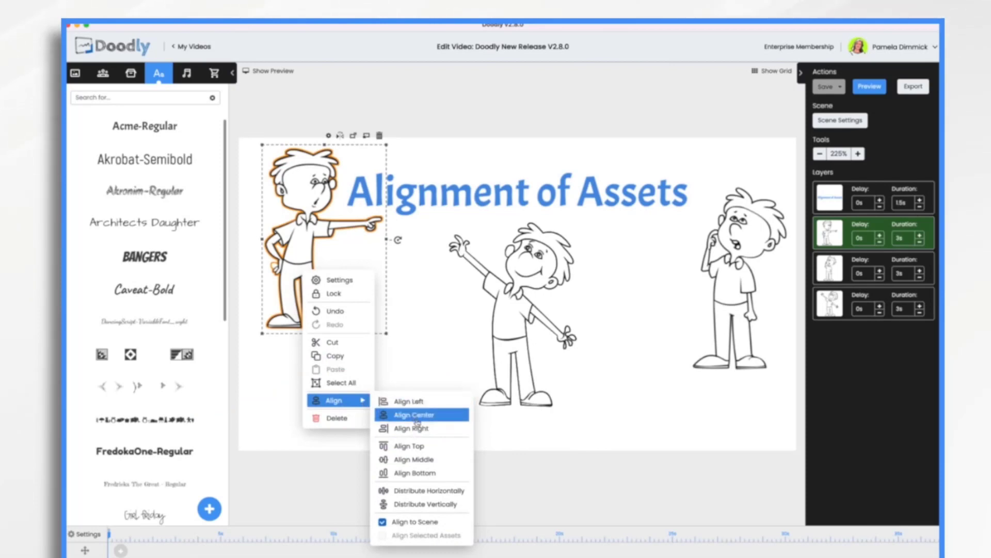
click(420, 416)
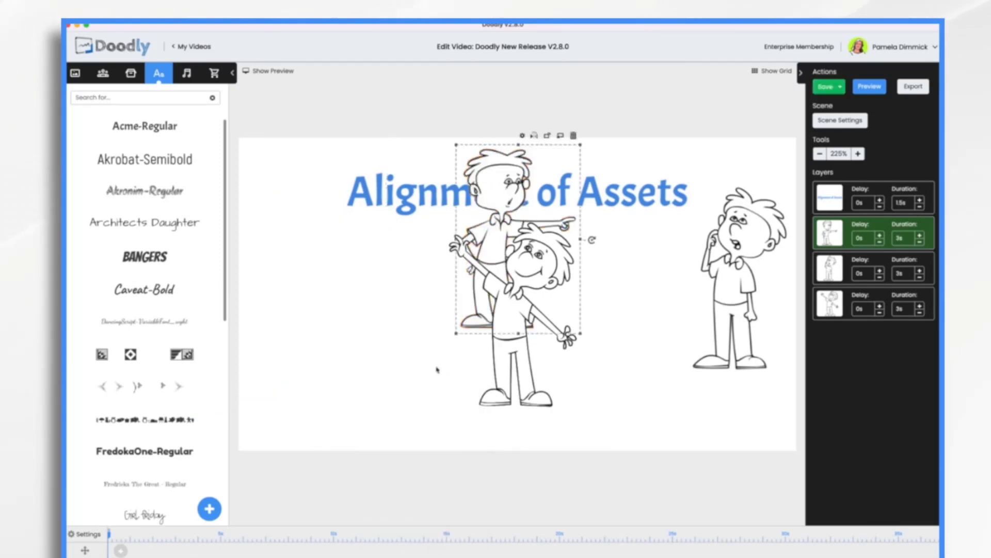
right_click(502, 195)
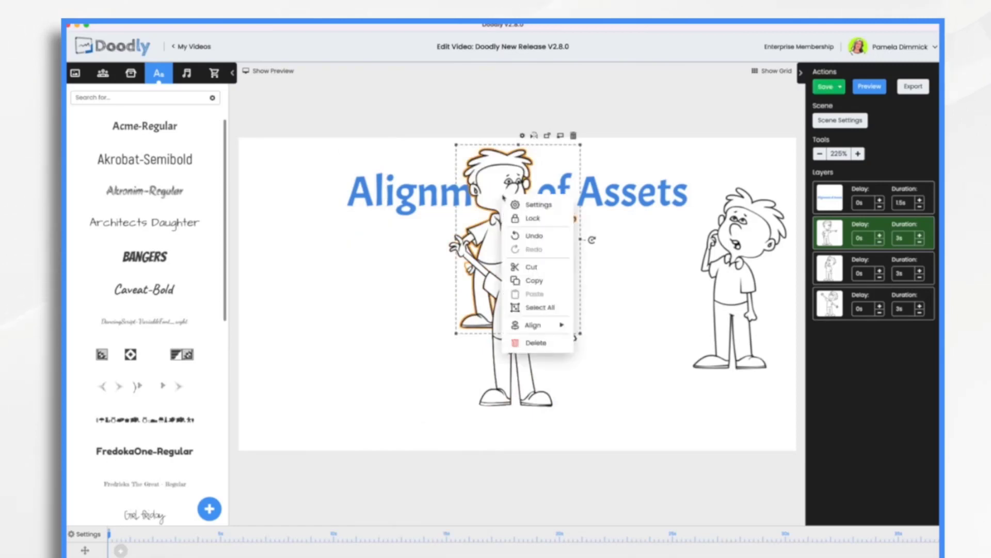
mouse_move(549, 323)
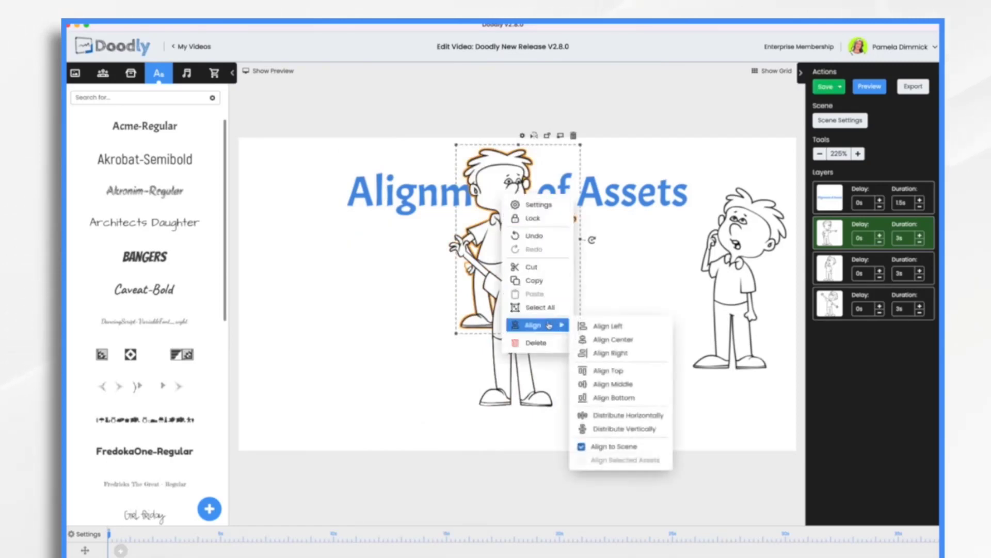
click(618, 353)
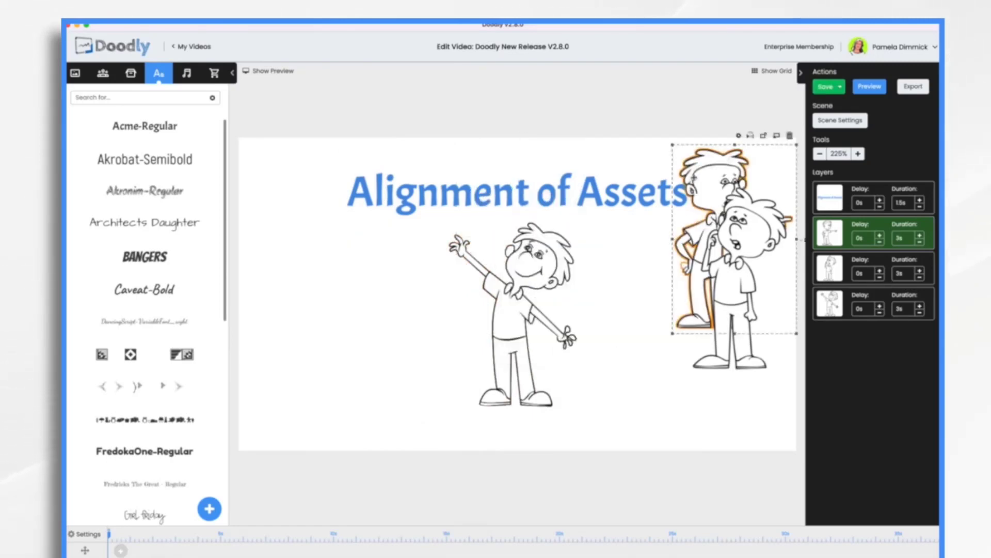
right_click(694, 181)
mouse_move(730, 308)
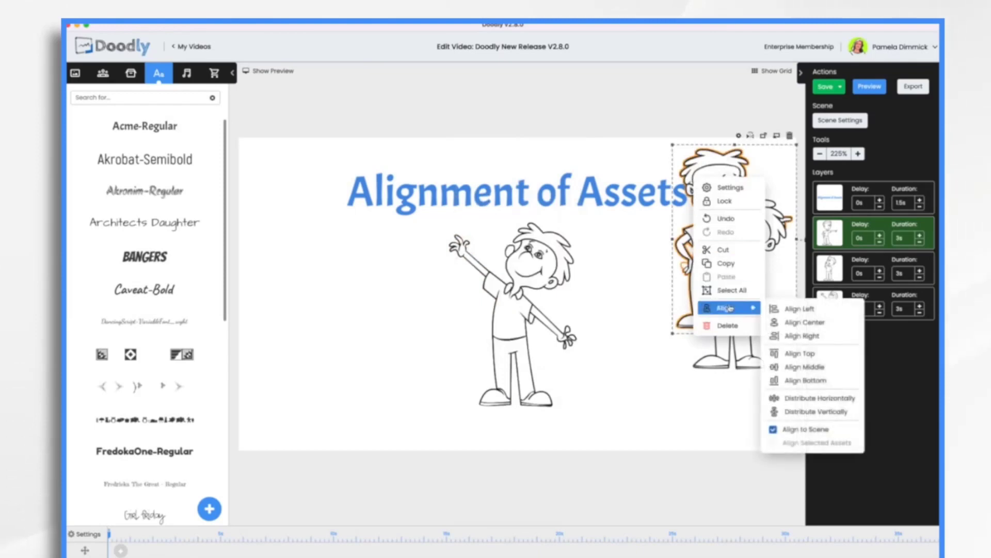
click(803, 368)
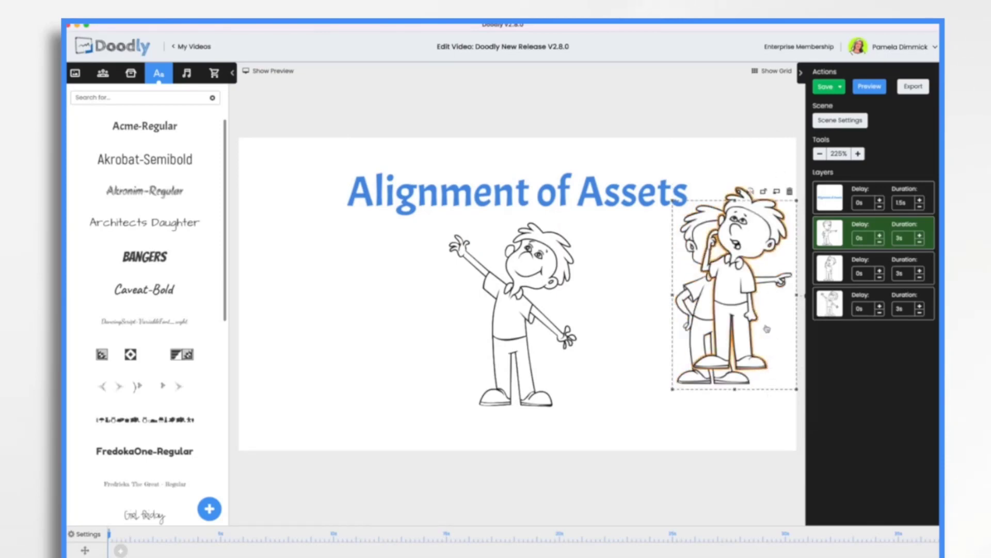
Step: Move the boy touching his head with Align Bottom, then Align Top, then Align Left
right_click(757, 290)
mouse_move(802, 421)
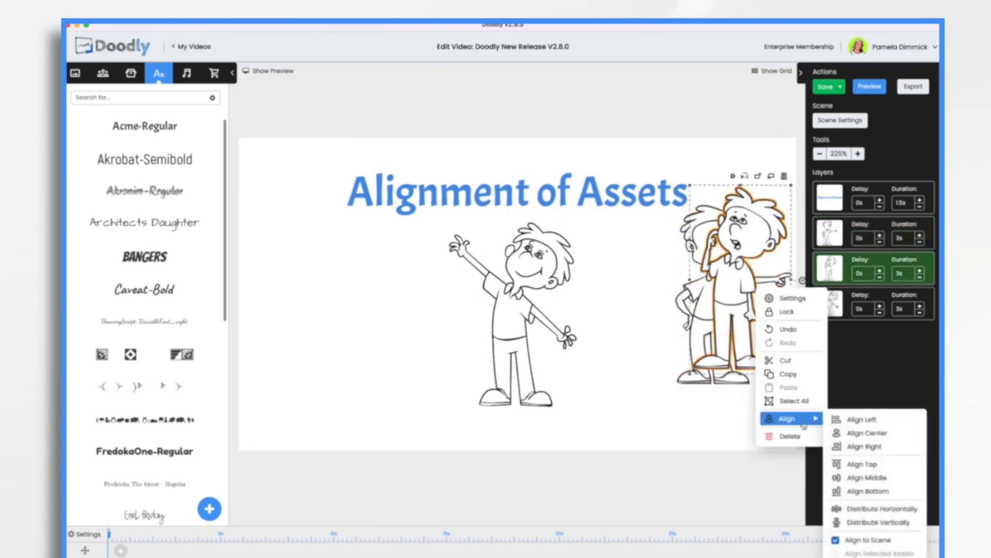
click(872, 491)
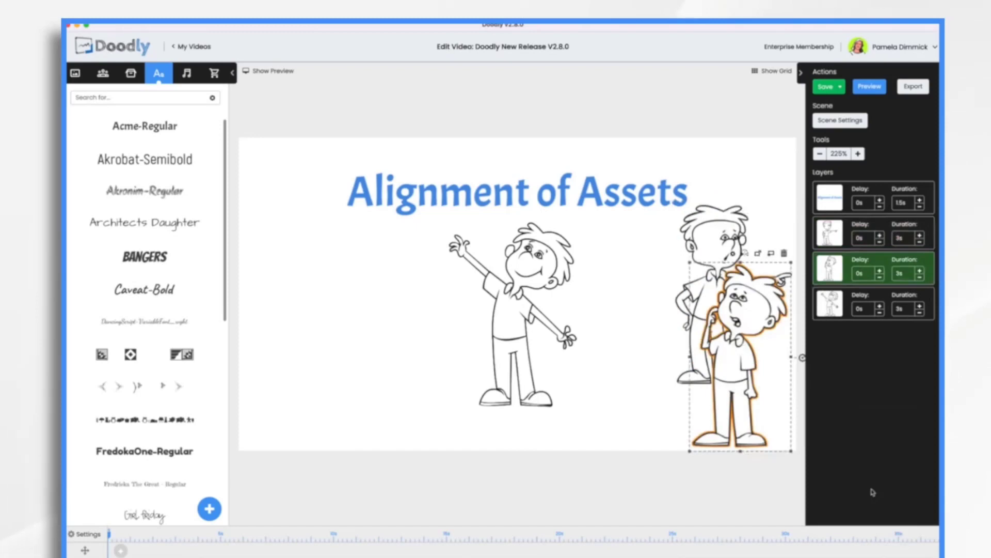
right_click(761, 391)
mouse_move(795, 521)
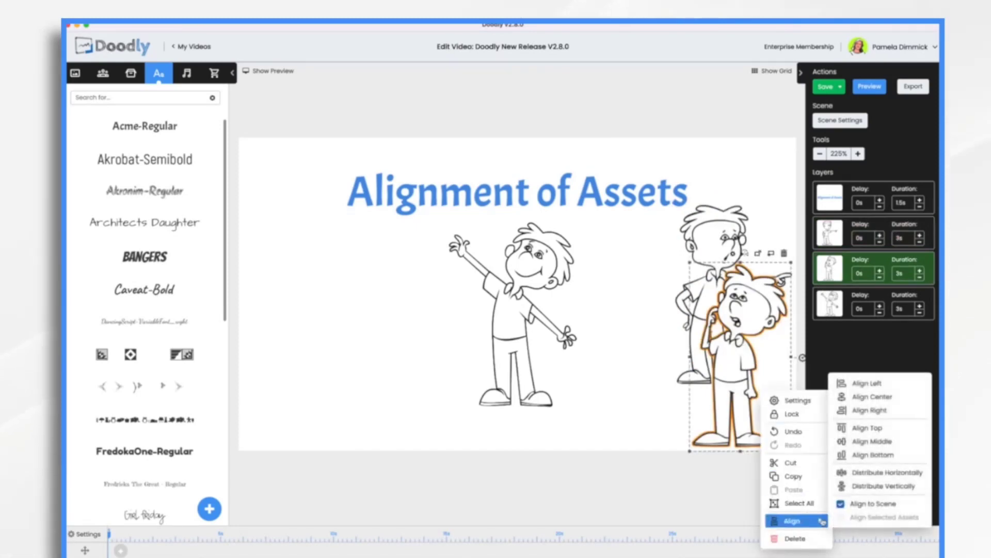
click(863, 429)
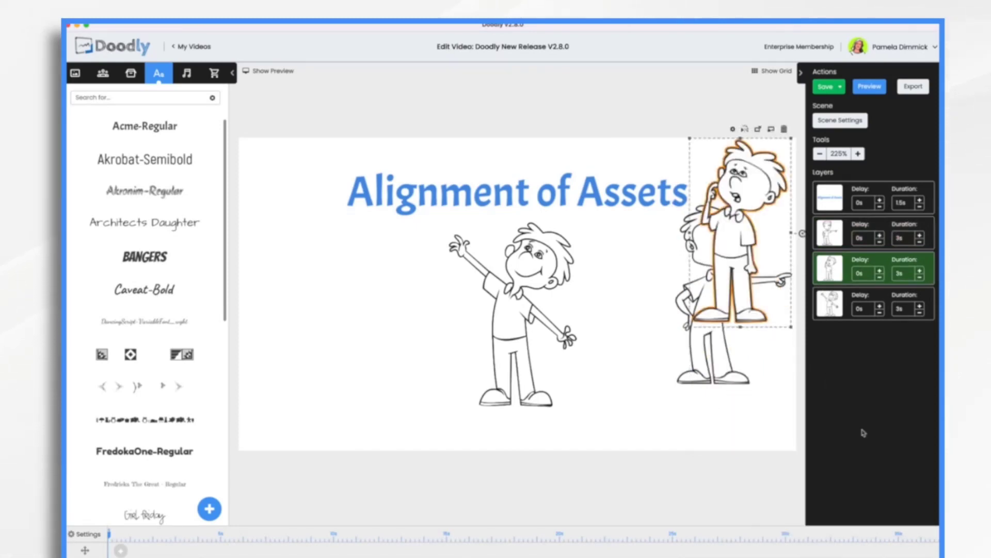
right_click(759, 203)
mouse_move(820, 334)
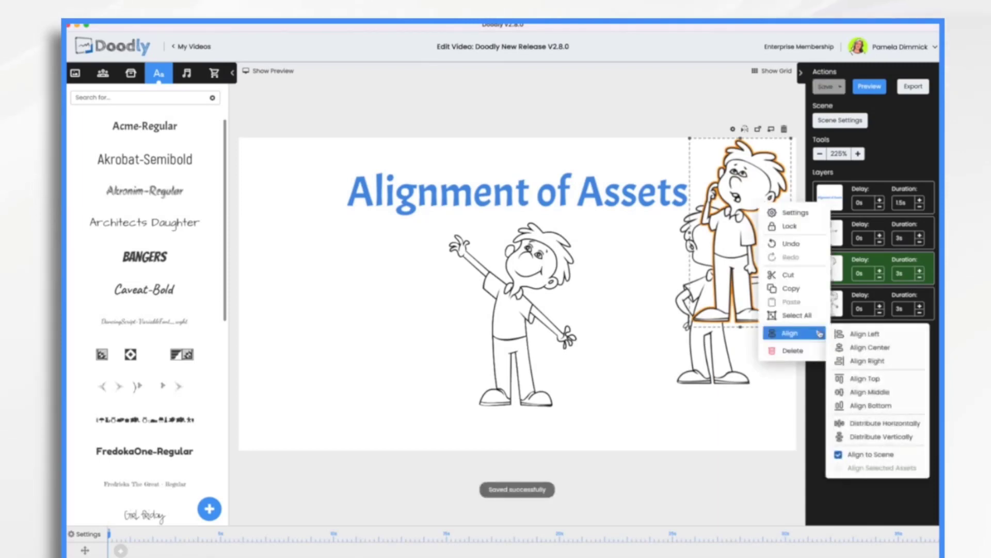
click(857, 335)
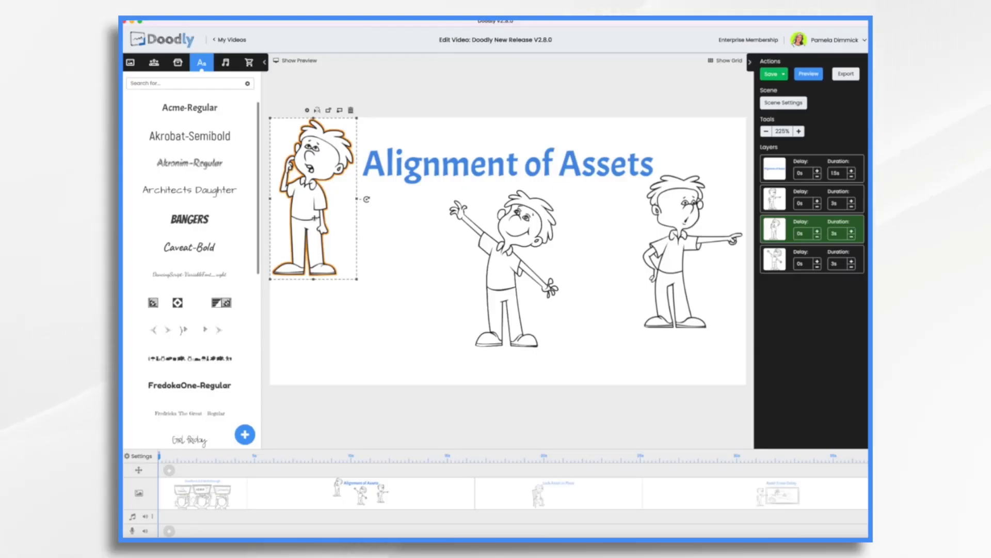
Step: Select all three characters and align them along a common bottom, then a common top edge
shift+click(513, 260)
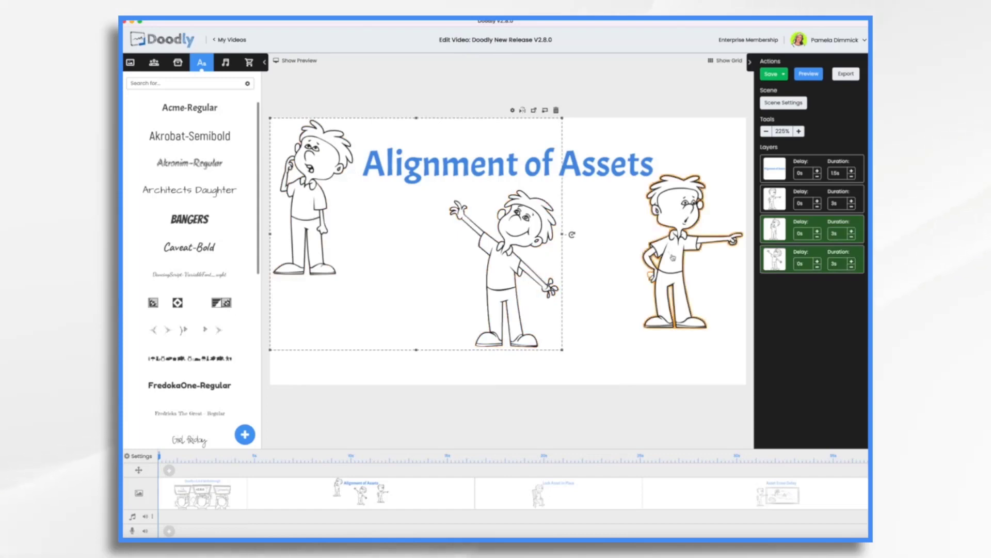
shift+click(672, 255)
right_click(672, 255)
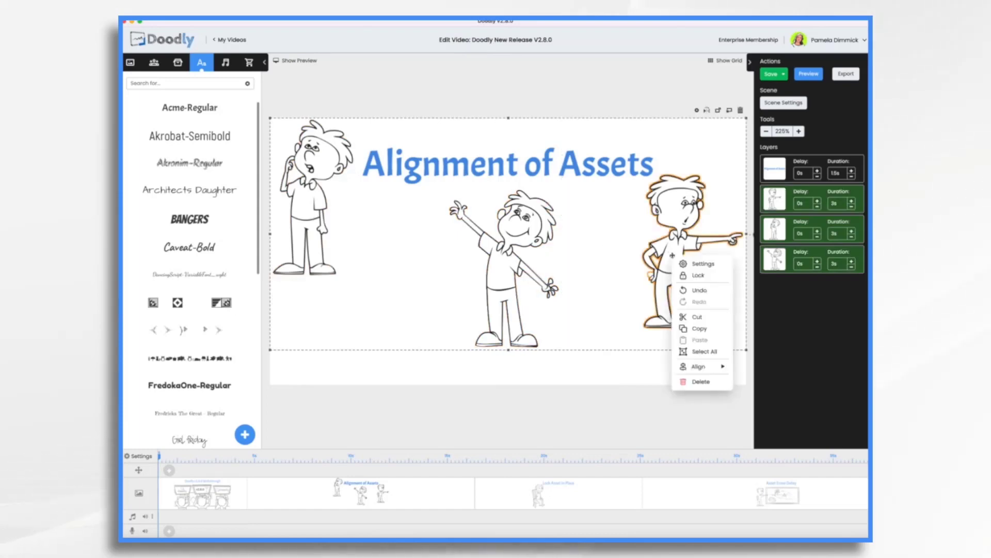
mouse_move(697, 368)
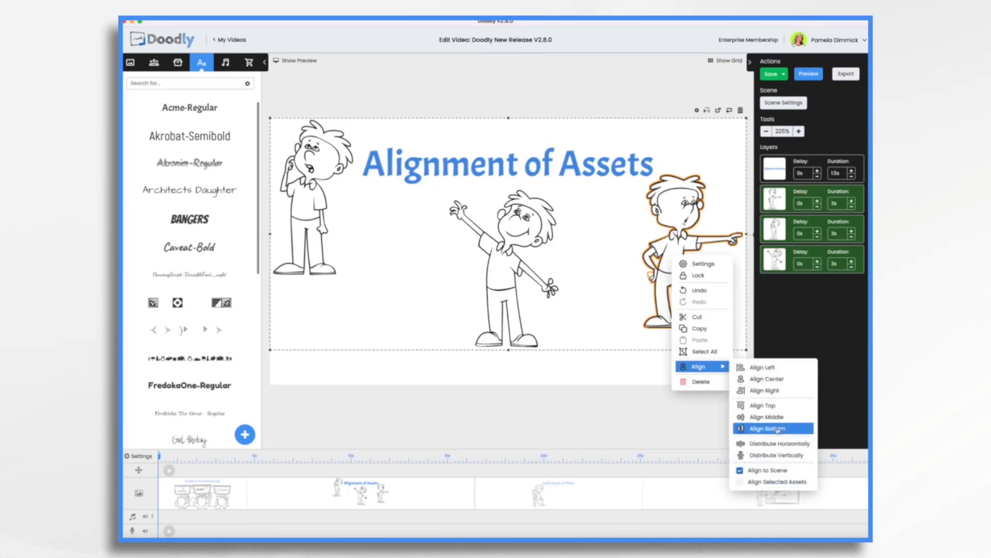
click(778, 430)
right_click(688, 336)
mouse_move(715, 447)
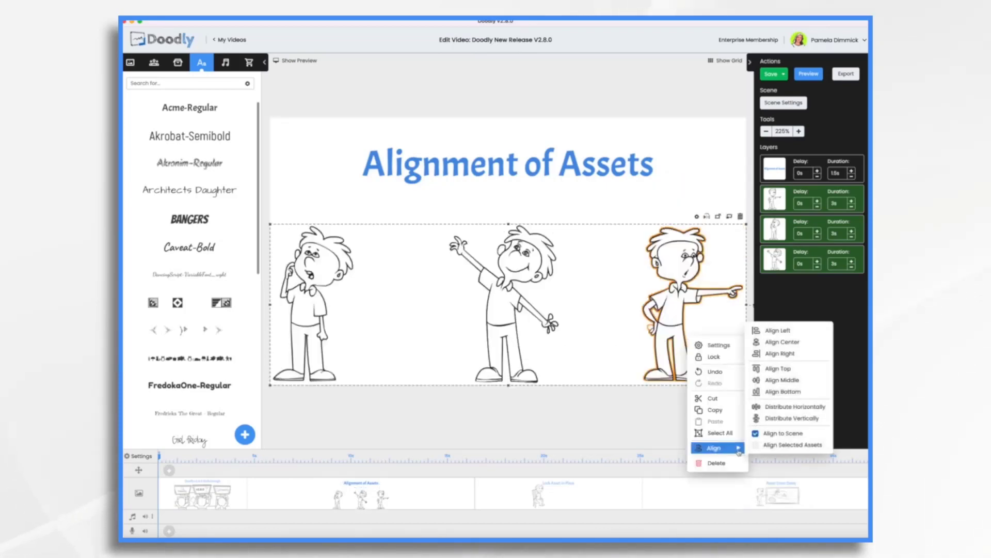
click(773, 381)
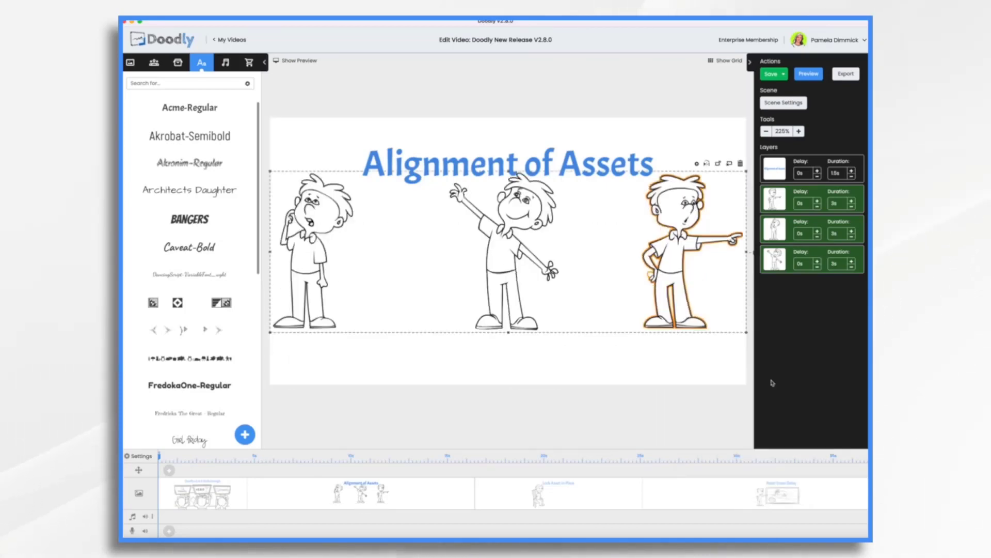
Step: Centre the three characters on the canvas, then stack them against its left edge
right_click(672, 306)
mouse_move(702, 416)
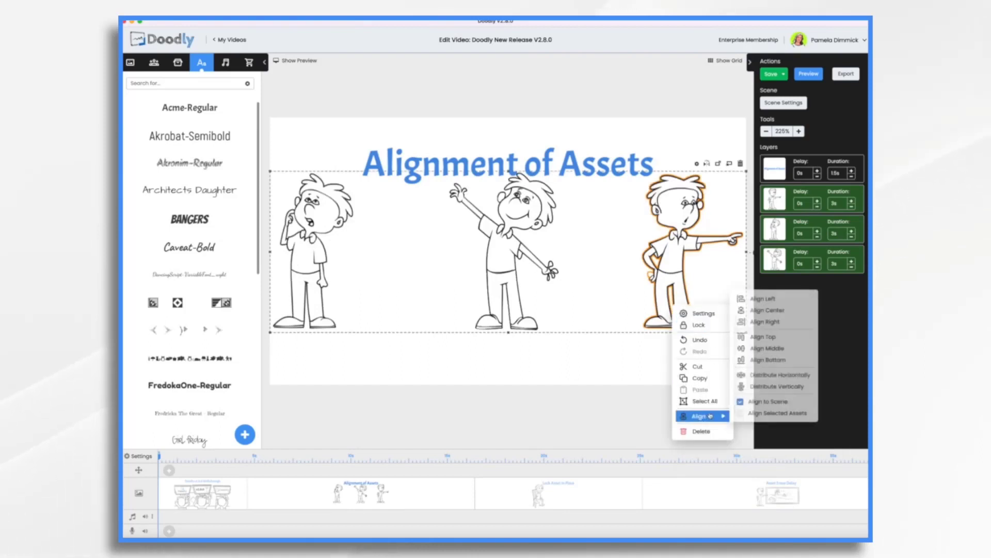
click(758, 311)
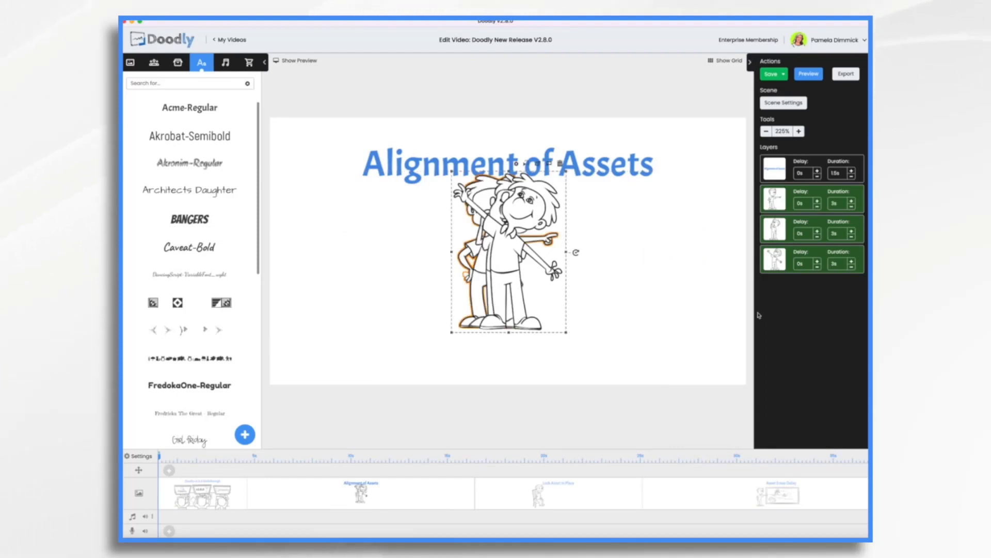
right_click(492, 290)
mouse_move(545, 399)
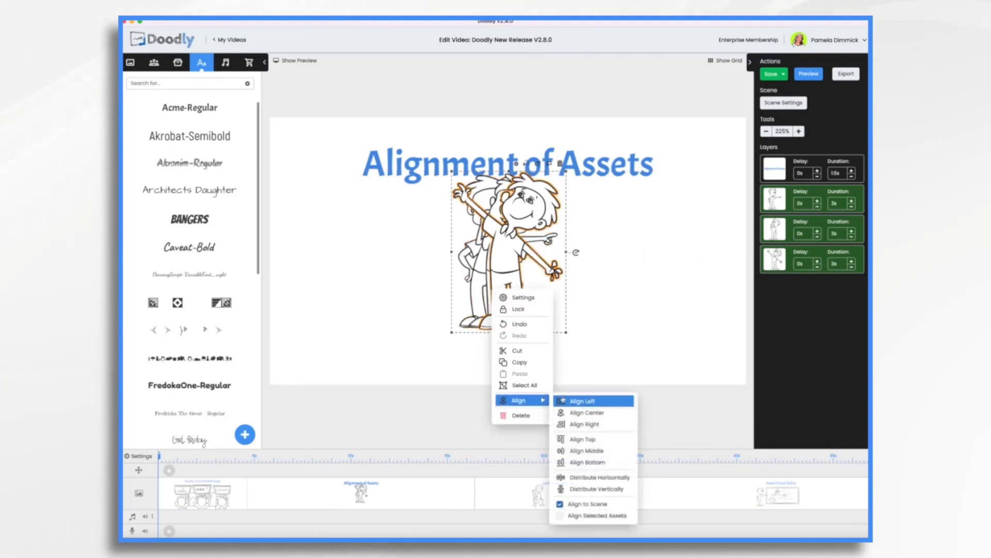
click(600, 402)
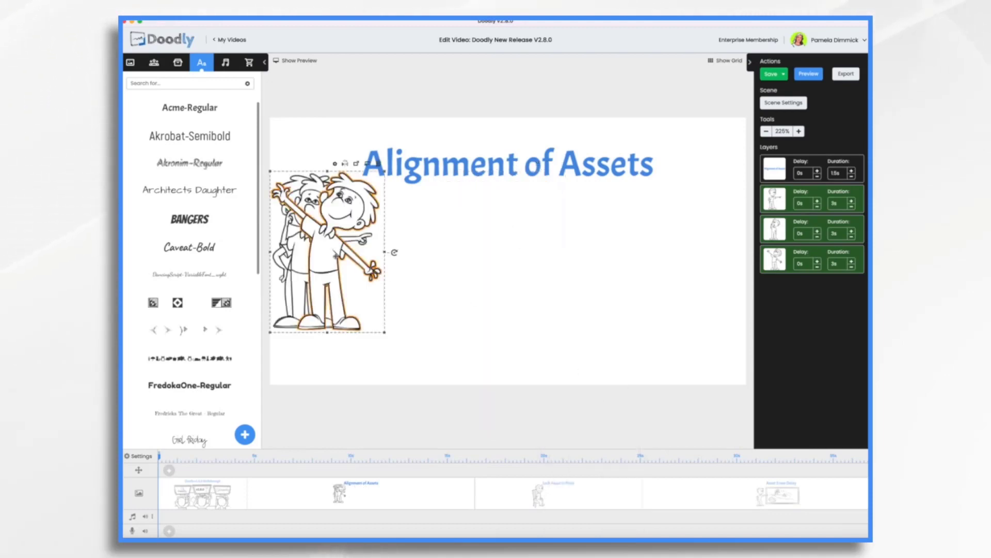
right_click(384, 248)
mouse_move(385, 367)
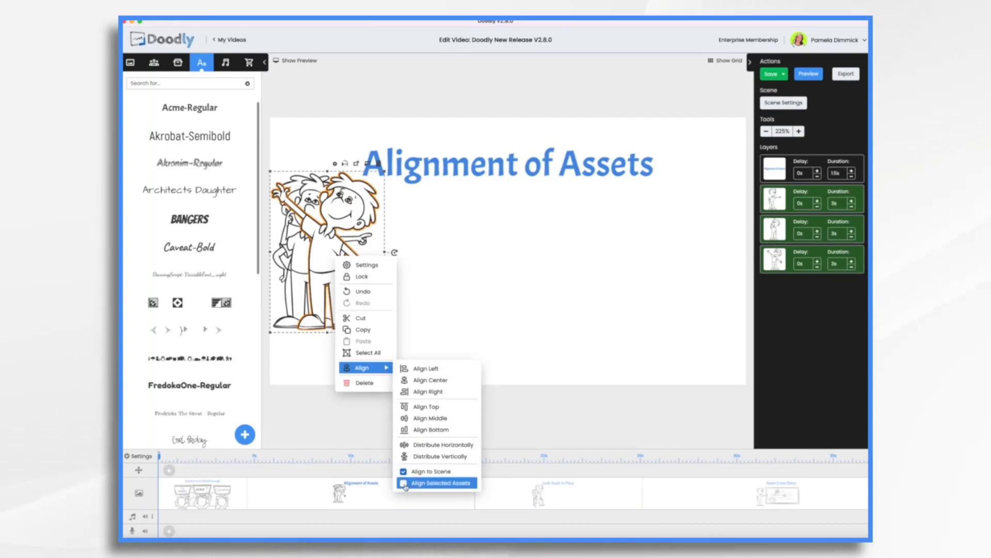
Step: Switch alignment to Align Selected Assets, then dismiss the reopened context menu
click(405, 484)
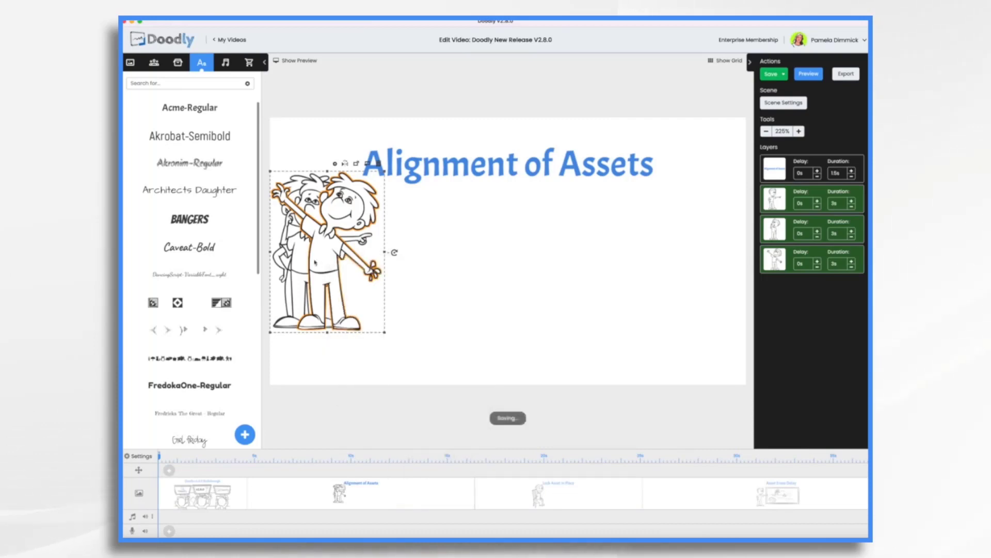
right_click(364, 261)
click(379, 376)
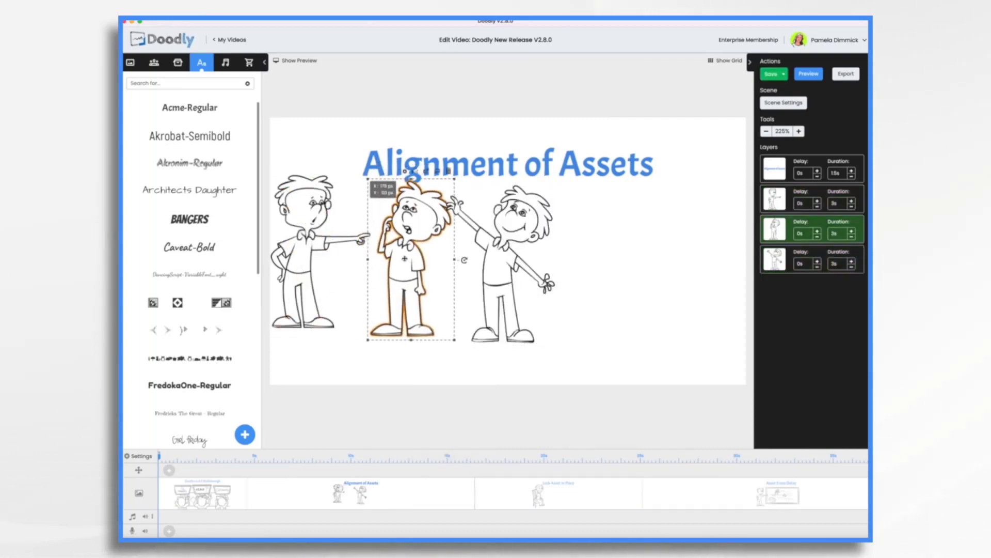
Step: Nudge each character right, select all three and centre them on one another
drag(496, 269, 519, 269)
drag(413, 253, 427, 253)
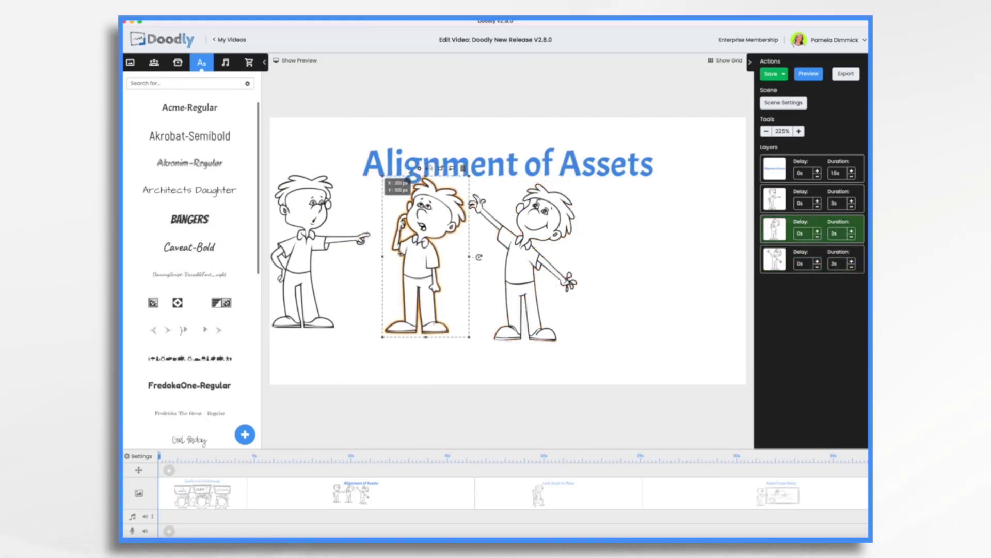
drag(308, 254, 315, 257)
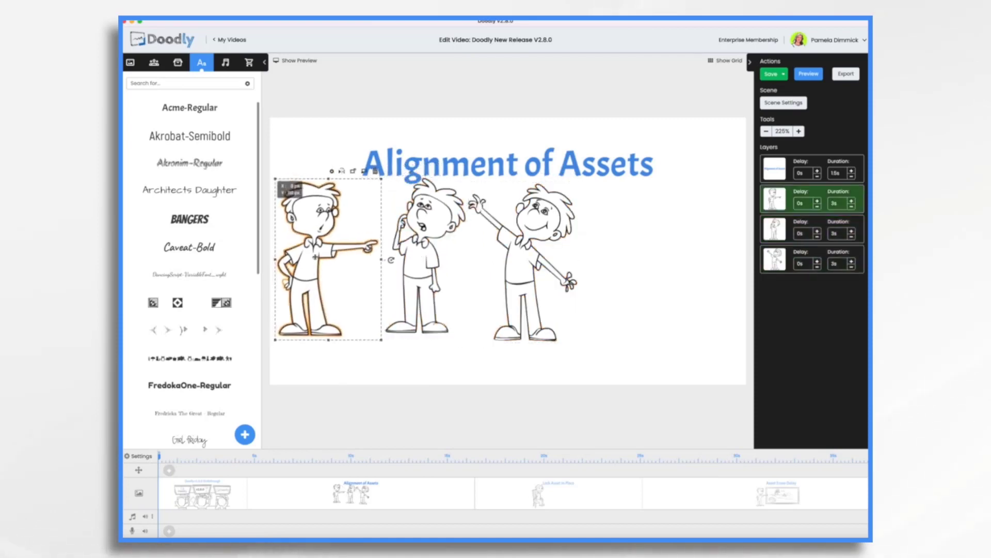
shift+click(423, 296)
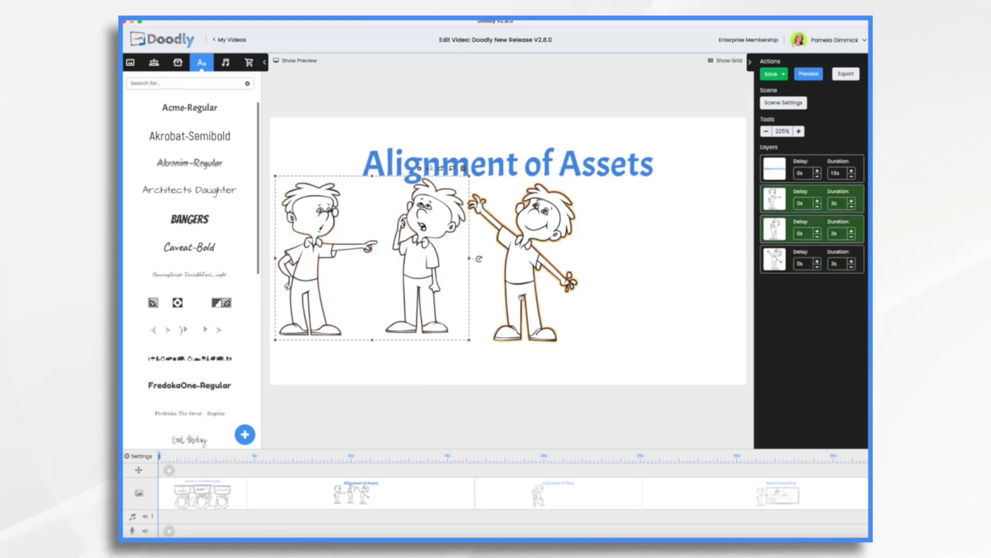
shift+click(521, 295)
right_click(521, 295)
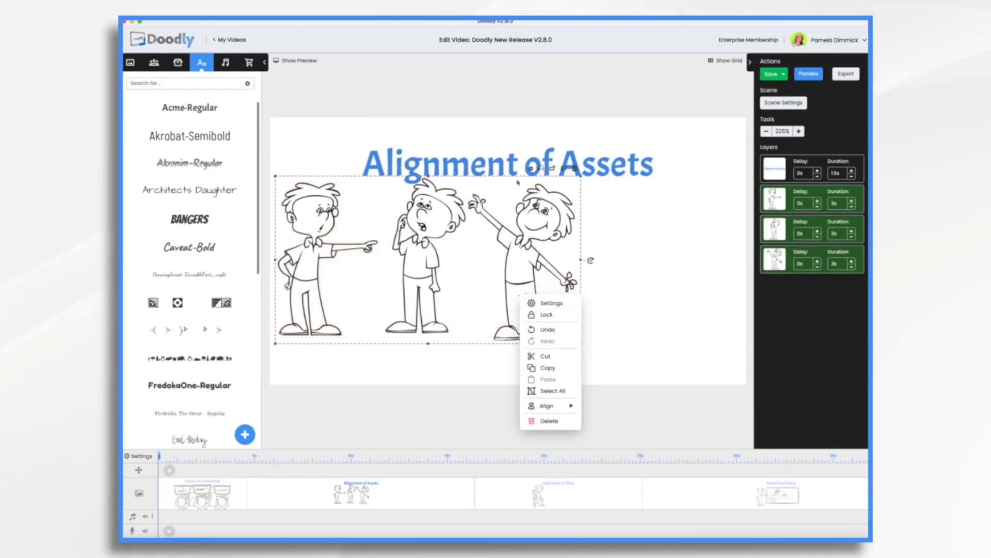
mouse_move(548, 405)
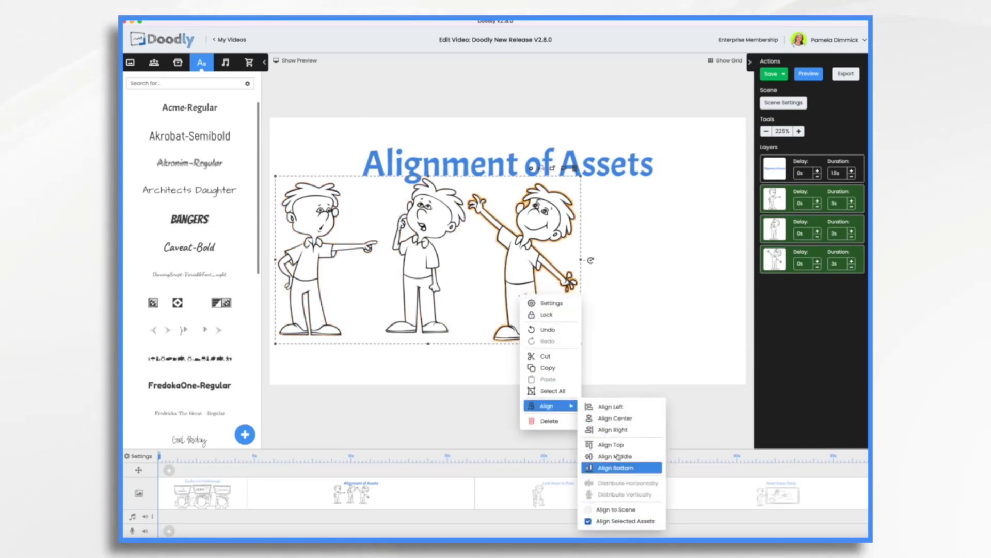
click(609, 420)
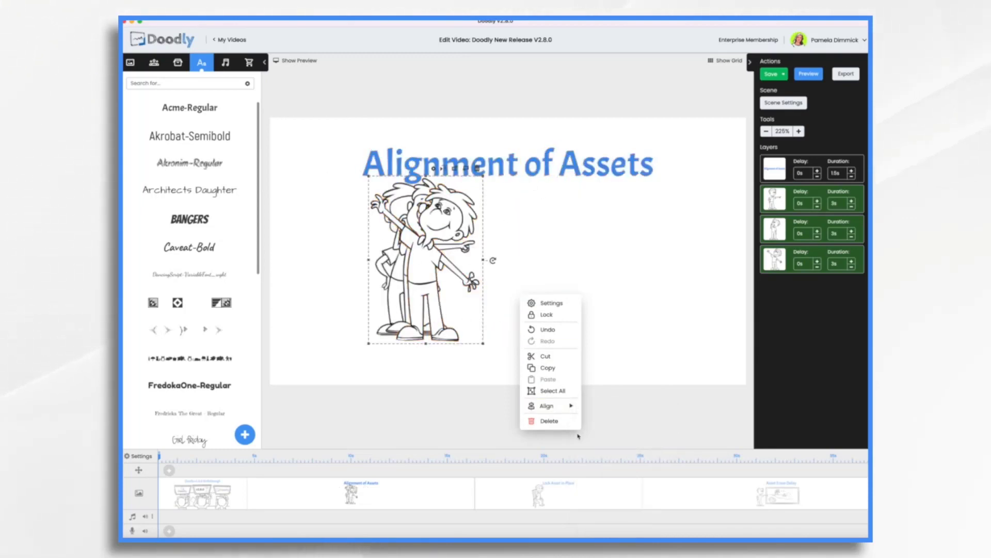
mouse_move(555, 411)
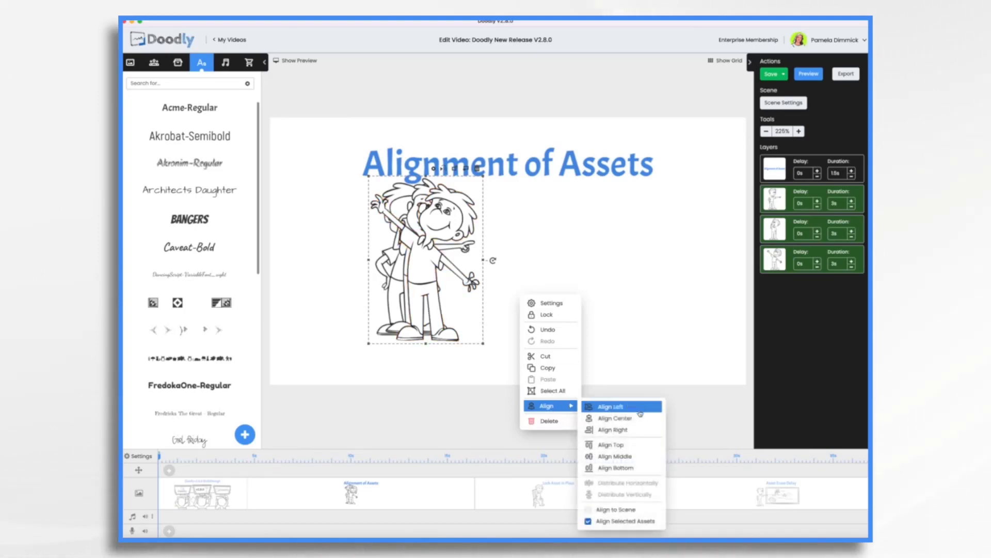
Step: Line up the characters' left edges, then their top edges, relative to each other
click(636, 407)
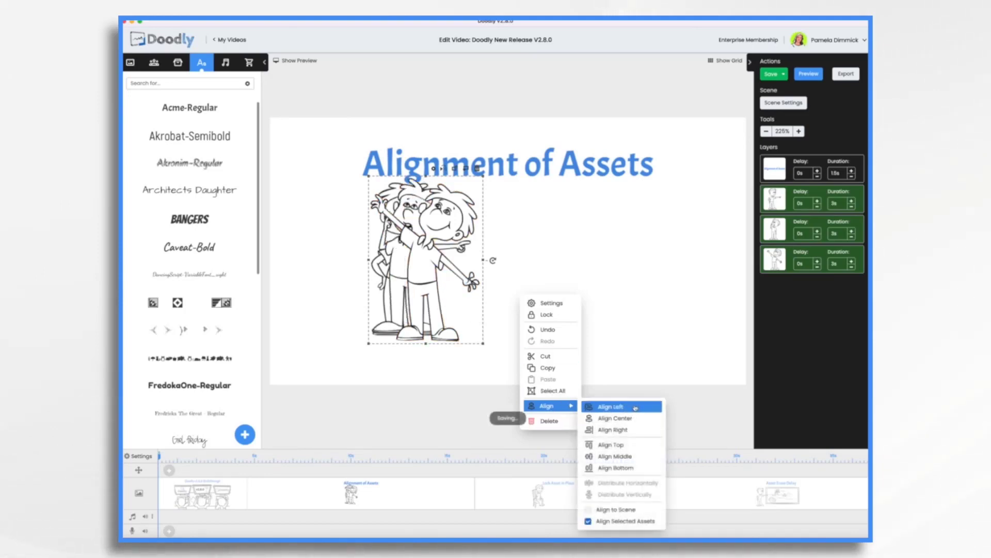
mouse_move(555, 406)
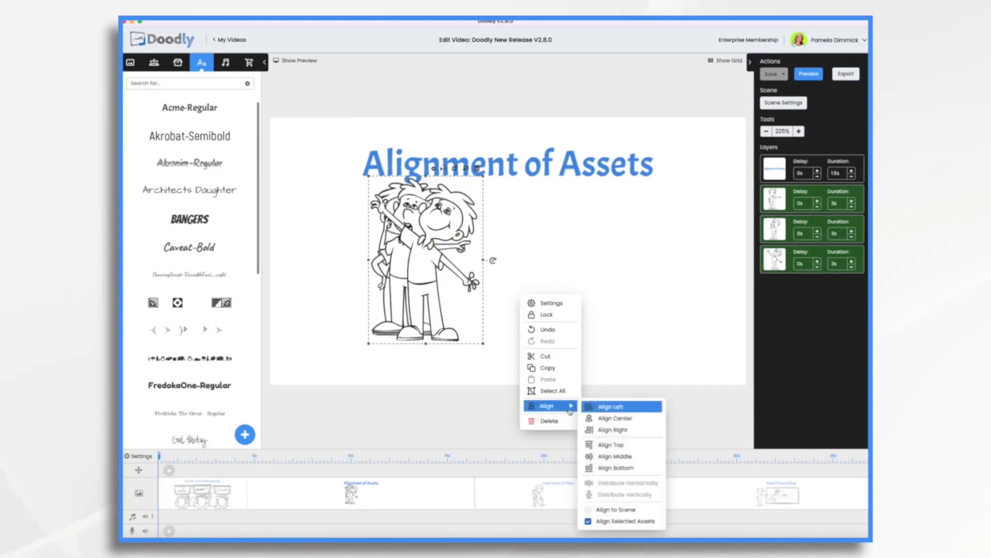
click(622, 445)
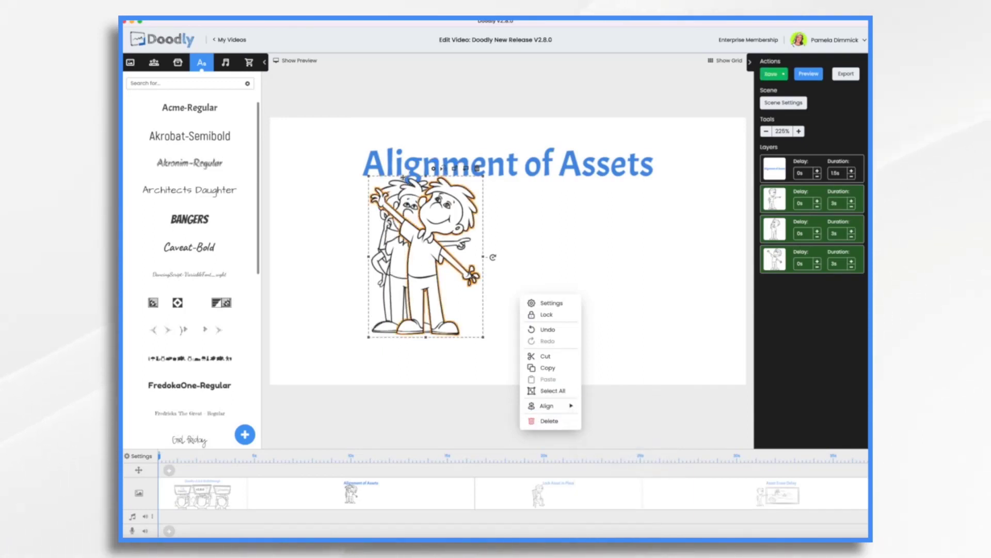
Step: Turn on Align to Scene, then centre the characters and distribute them horizontally
mouse_move(555, 405)
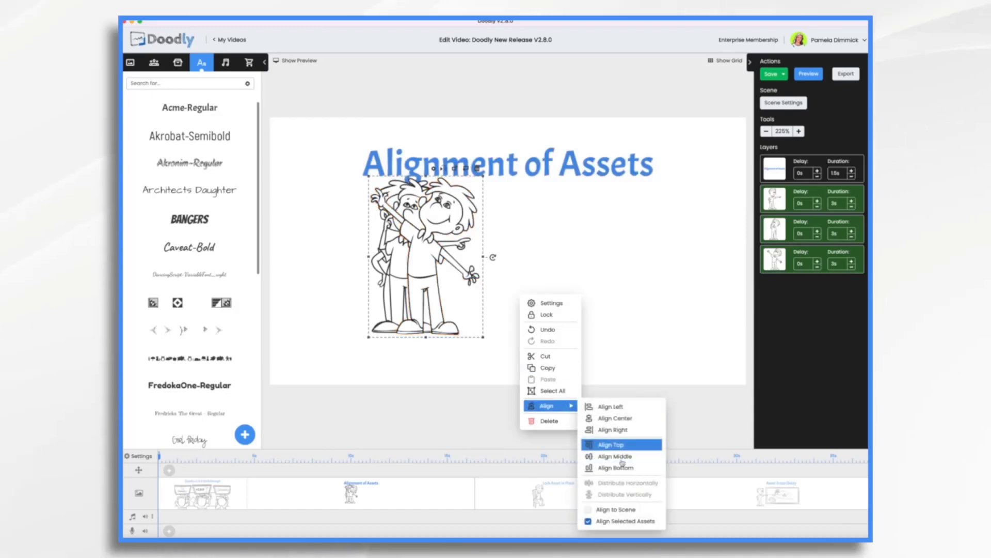
click(588, 510)
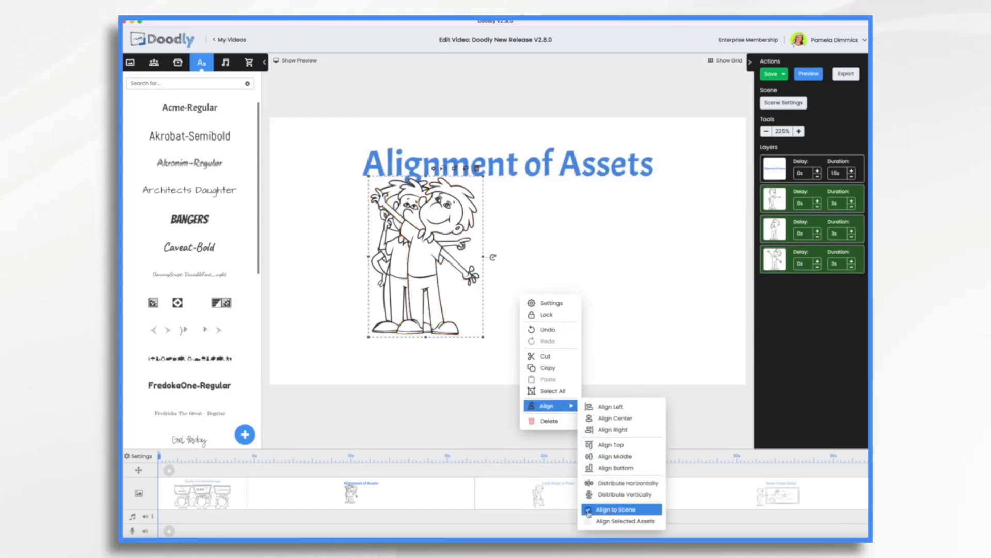
click(615, 420)
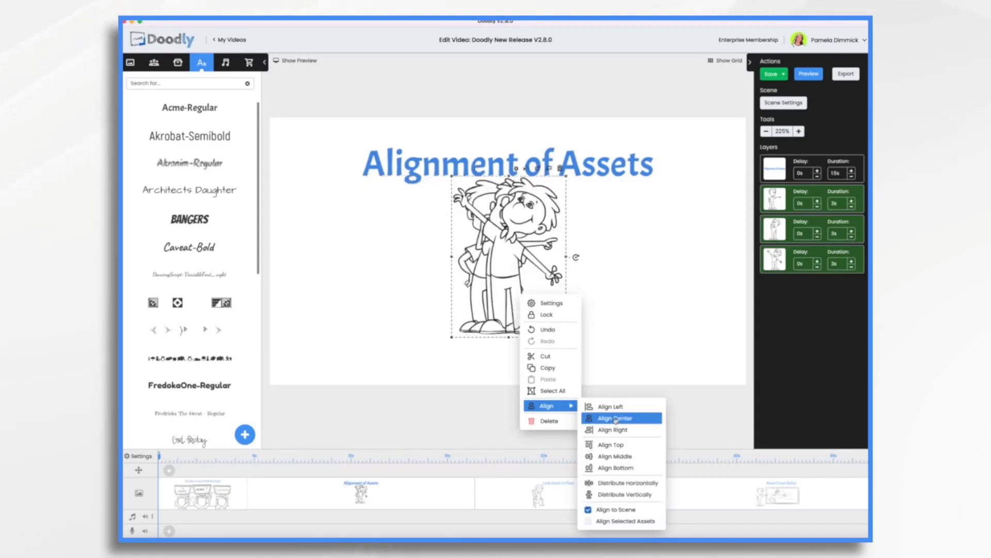
click(638, 484)
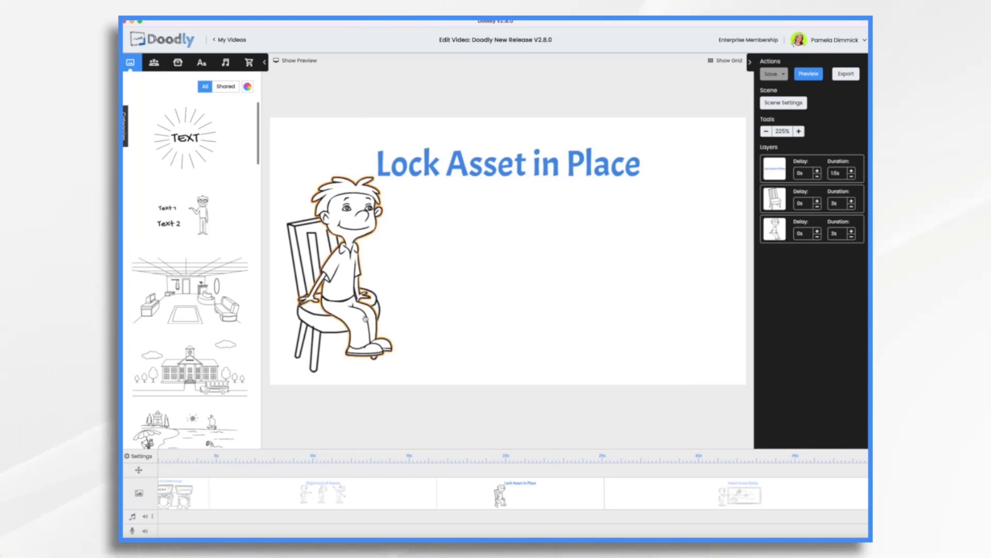
Step: Move the chair down and to the left, and seat the boy back on it
click(365, 318)
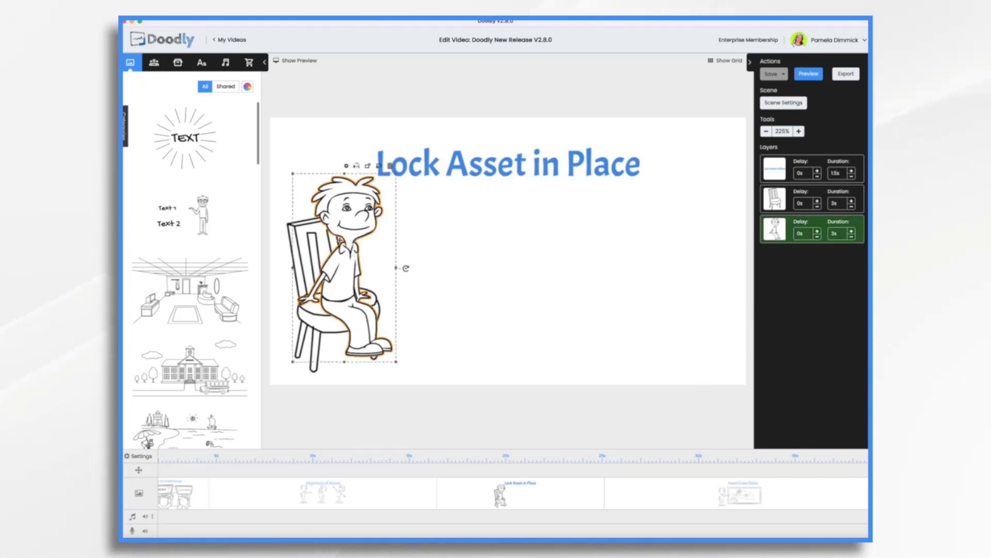
click(316, 370)
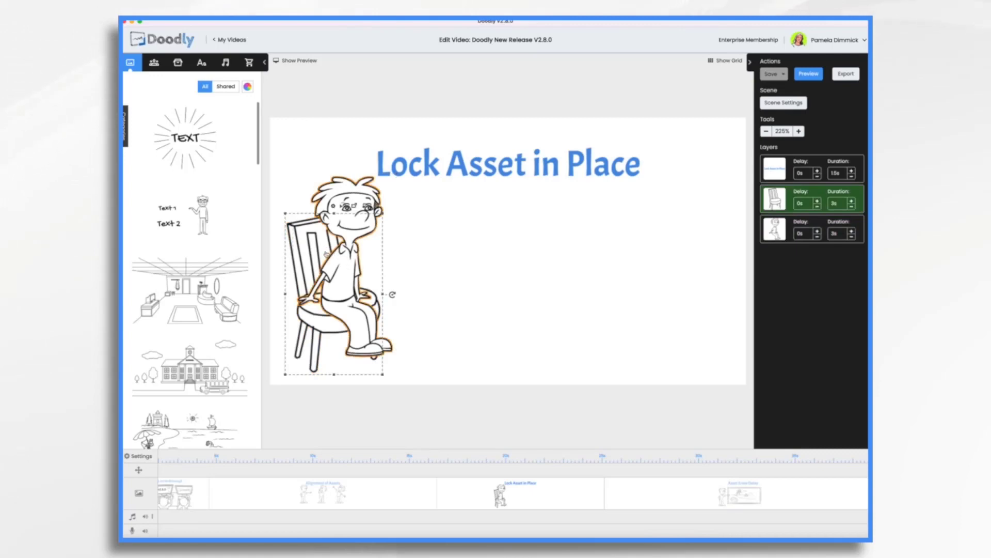
drag(314, 244, 360, 245)
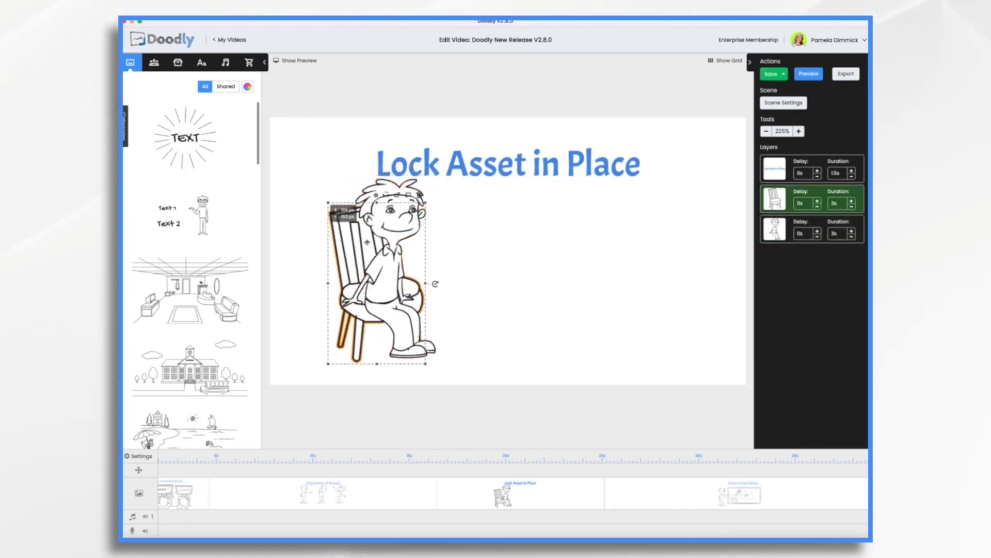
click(505, 323)
click(407, 298)
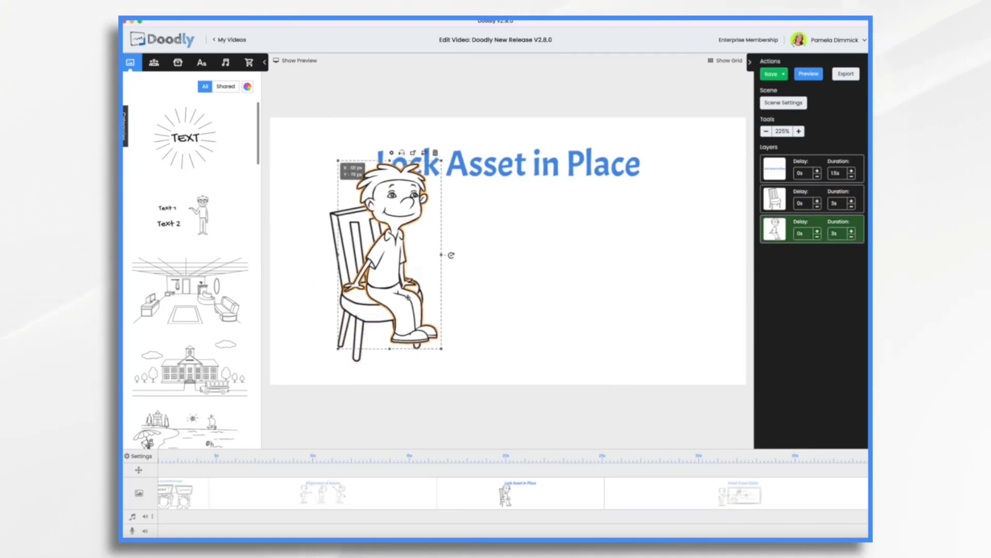
drag(407, 297, 406, 305)
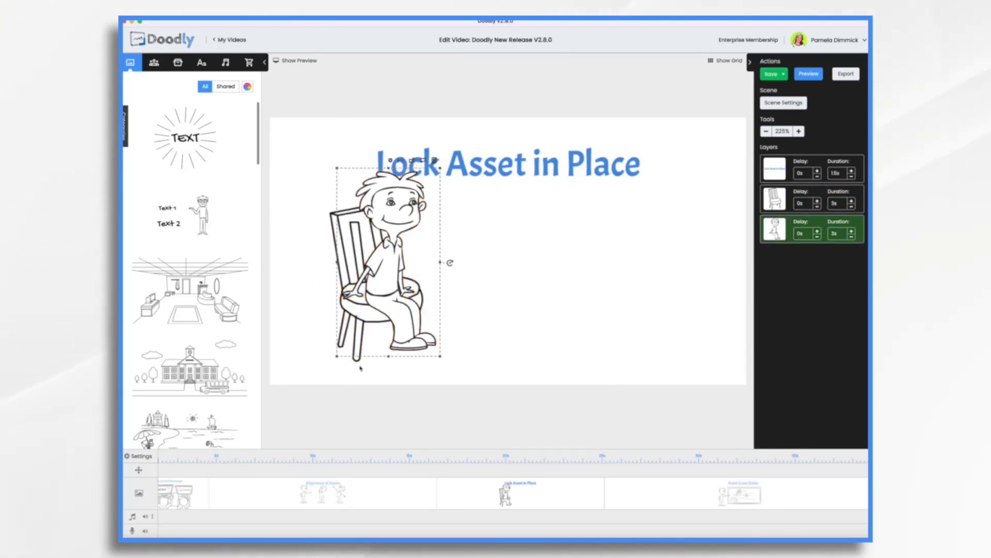
drag(359, 363, 331, 376)
drag(410, 337, 390, 340)
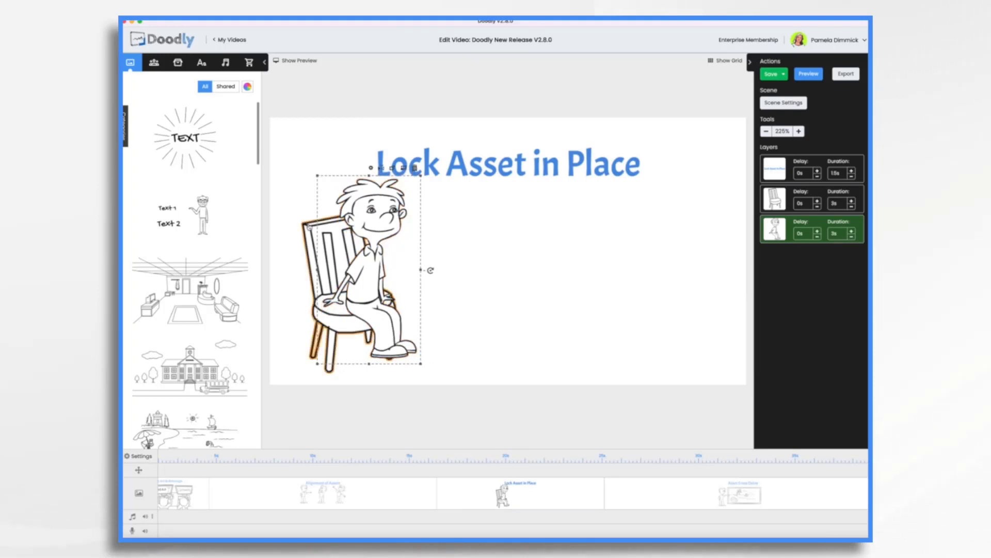
click(308, 230)
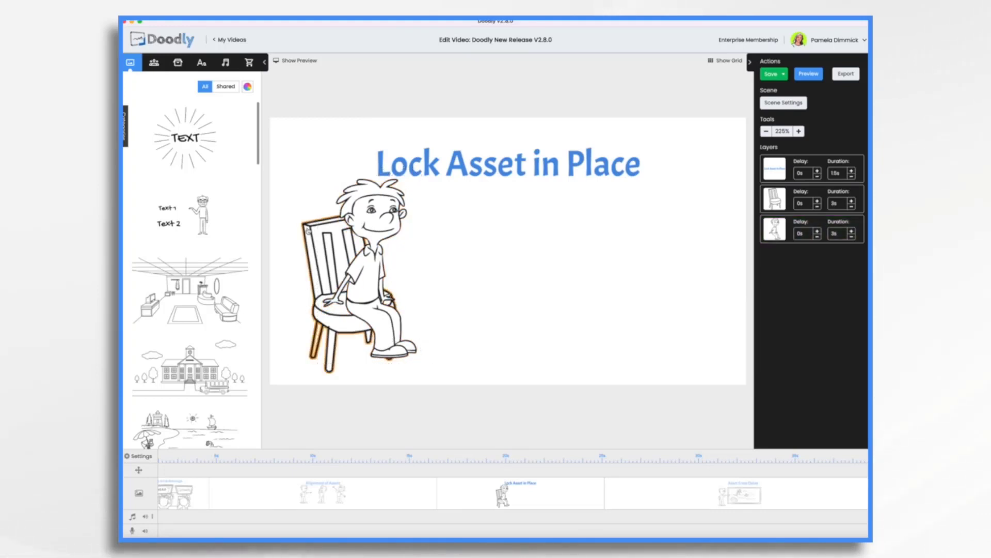
Step: Lock the chair in place from its context menu
right_click(308, 231)
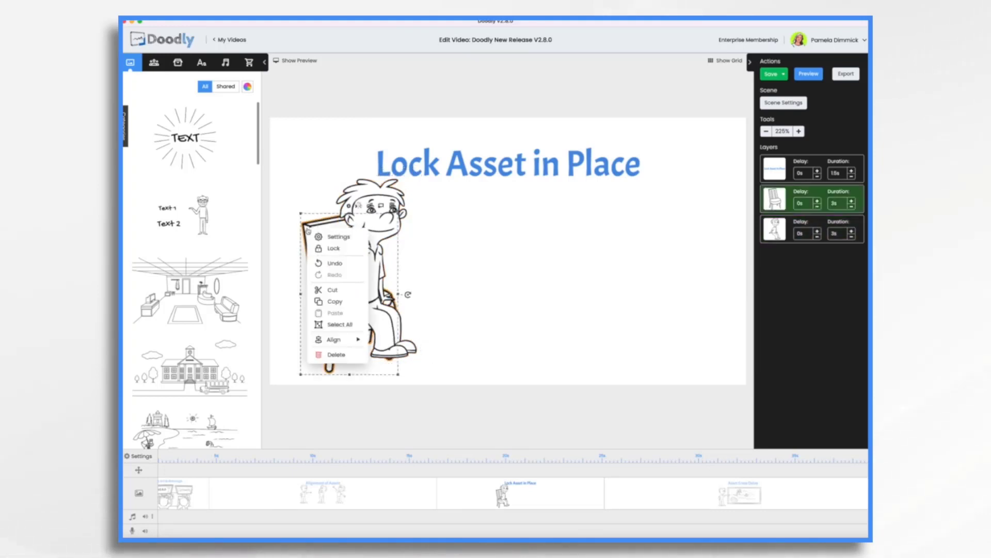
click(337, 248)
click(480, 277)
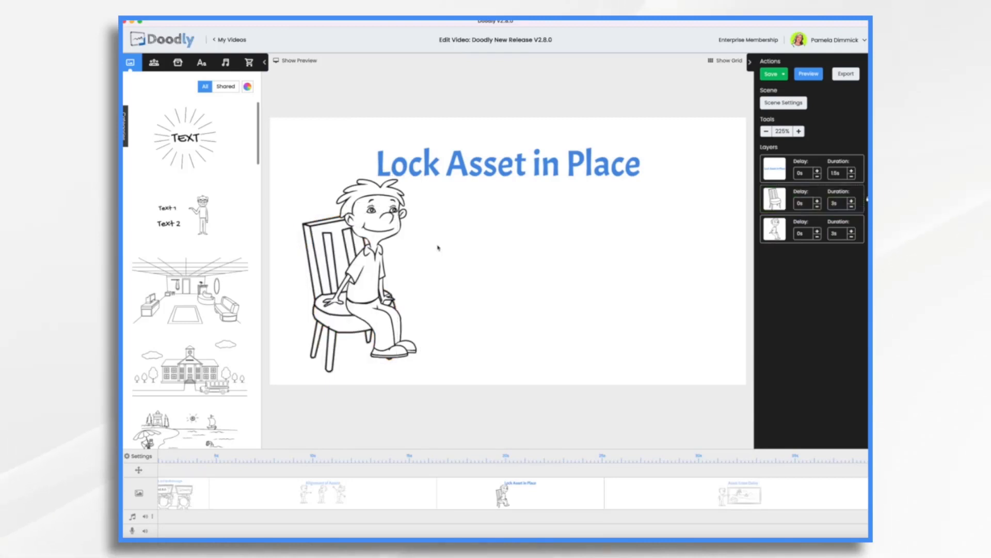
Step: Drag the boy around to test the lock, then put him back on the chair
drag(361, 247, 332, 240)
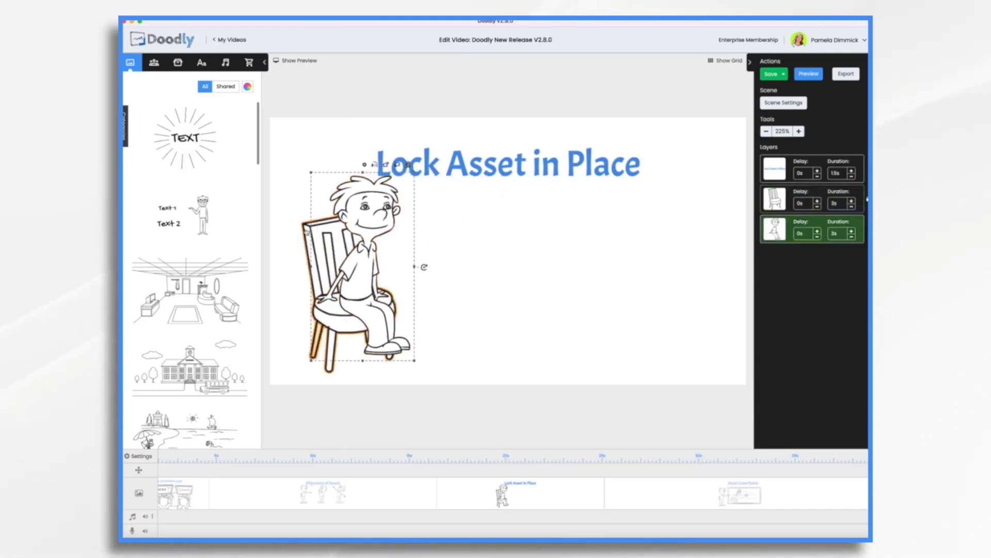
click(313, 234)
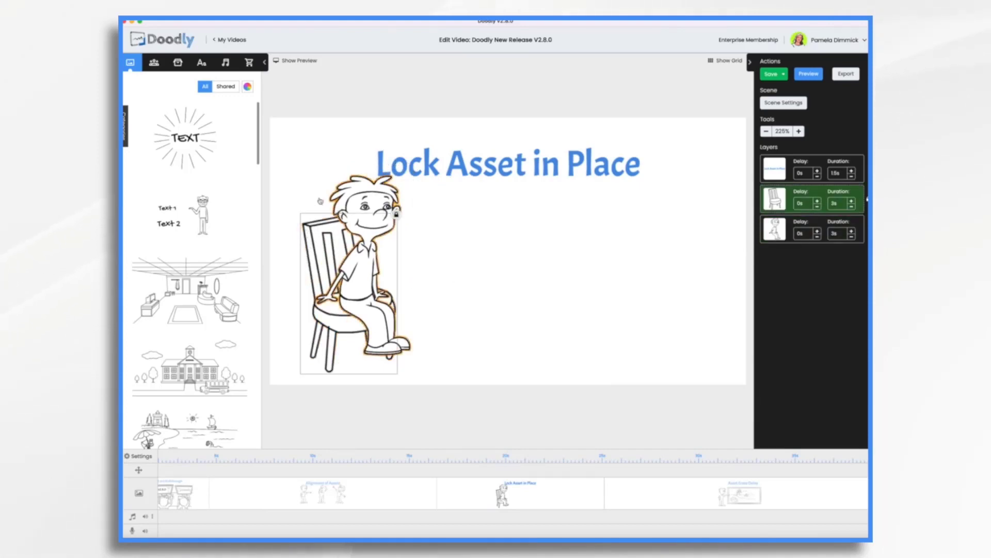
drag(320, 201, 359, 224)
drag(426, 301, 369, 283)
click(477, 320)
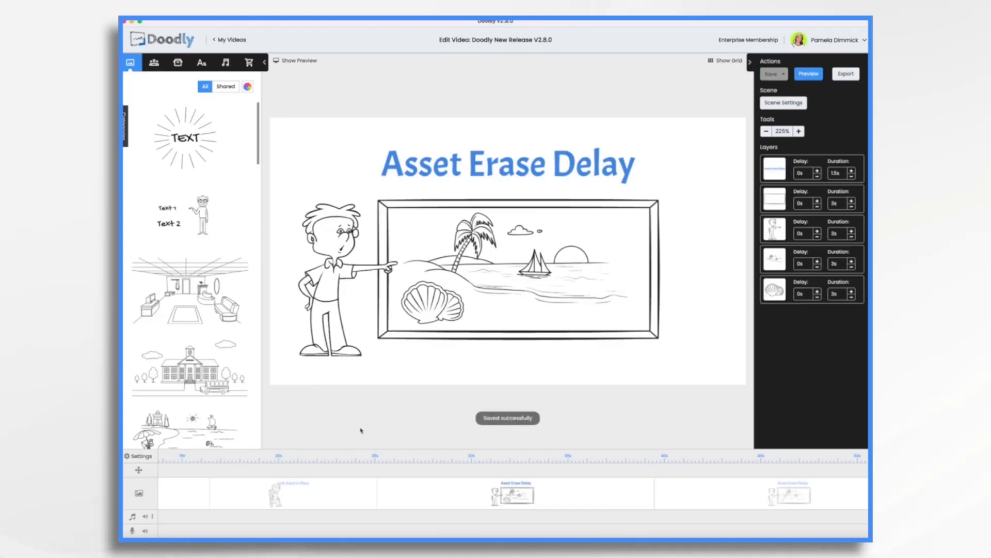
Step: Select the seashell on the framed beach picture in the Asset Erase Delay scene
click(439, 305)
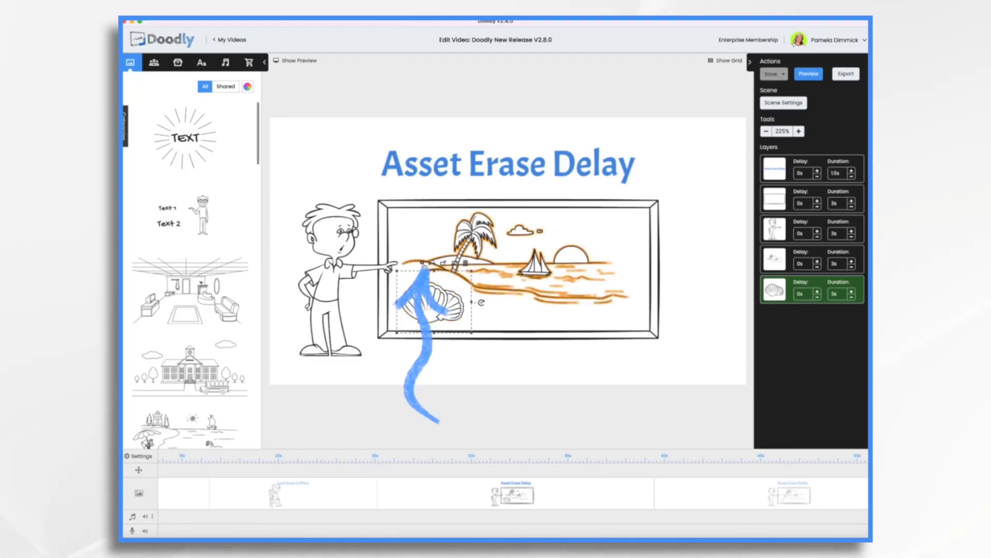
Step: Give the seashell an Erase exit animation with a 5s delay and 3s duration, then preview the scene
click(432, 263)
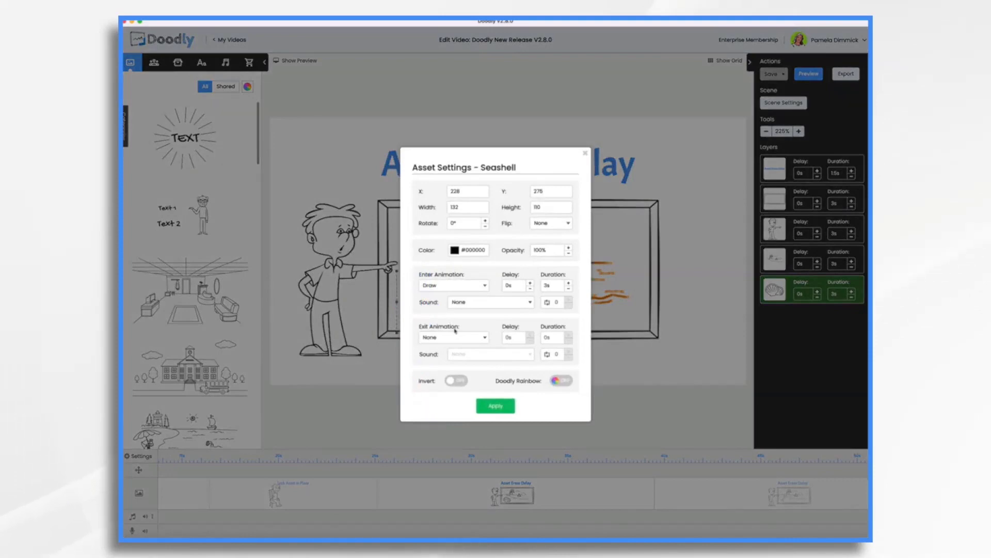
click(455, 337)
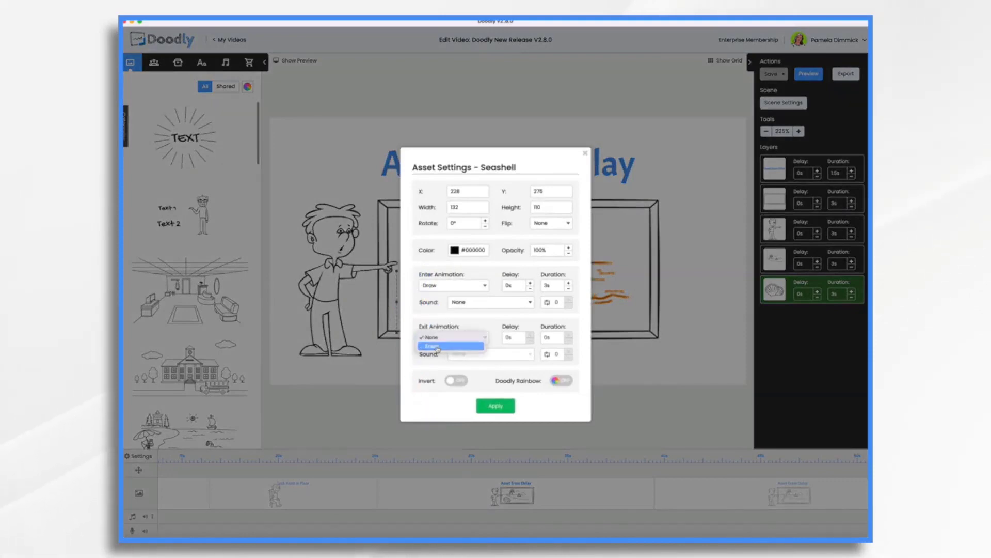
click(438, 346)
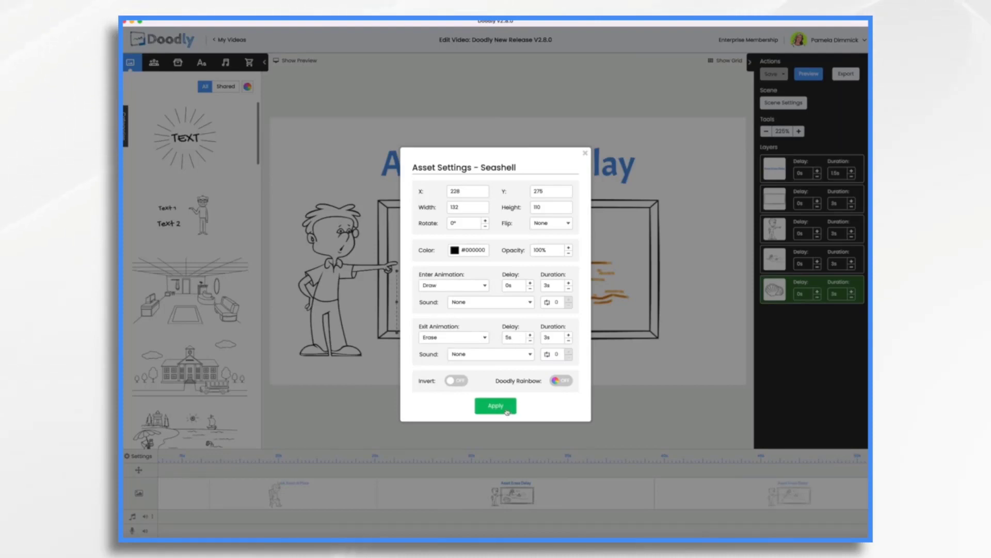
click(495, 405)
click(809, 73)
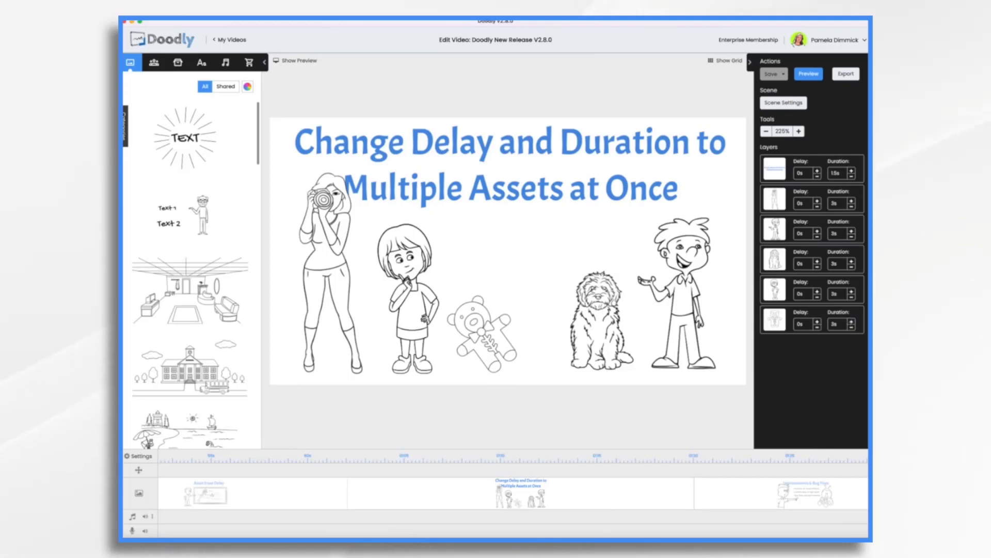
Step: Set the woman's and the boy's draw durations to 2s individually in the layer panel
click(842, 208)
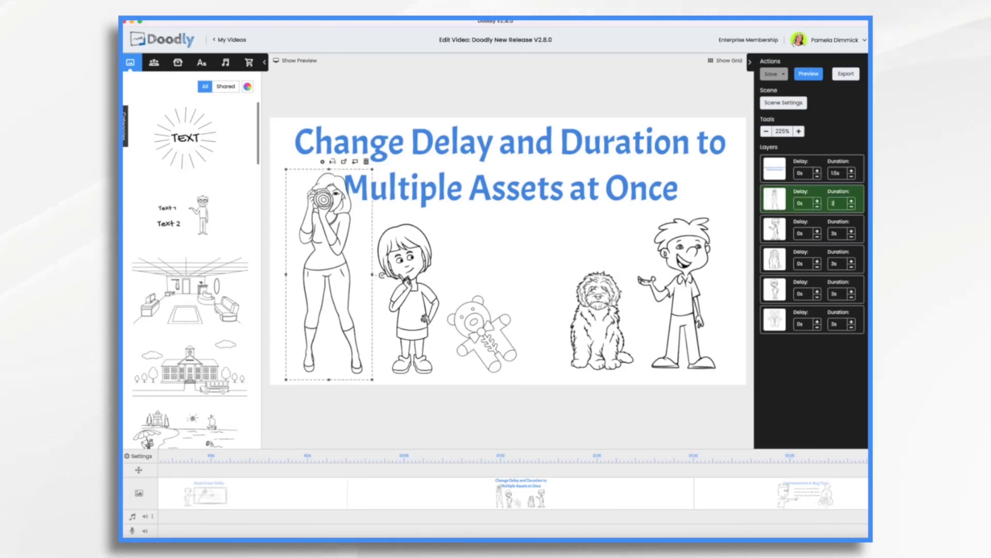
text(2)
click(836, 234)
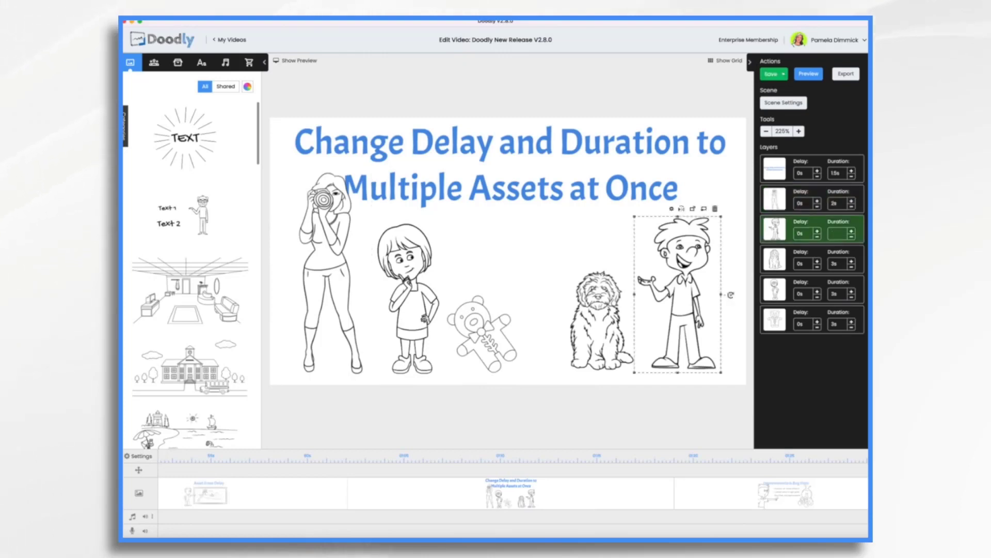
text(2)
key(Return)
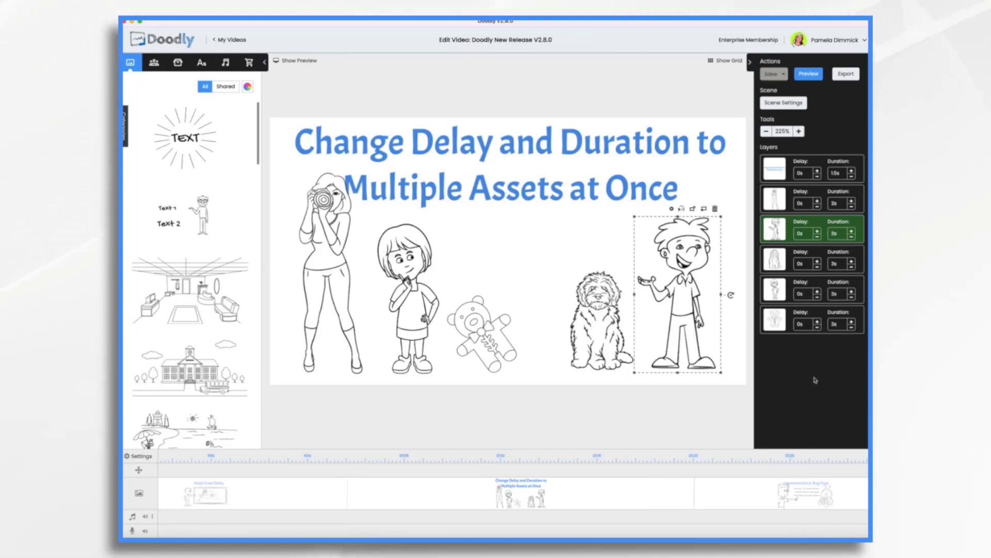
click(836, 202)
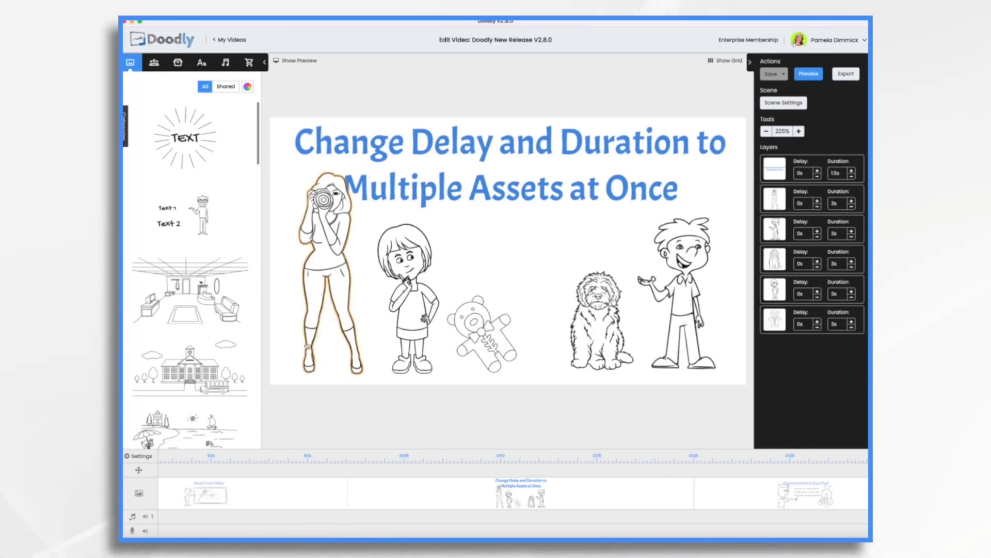
Step: Select all five characters and apply a 2s enter duration to them at once
click(371, 266)
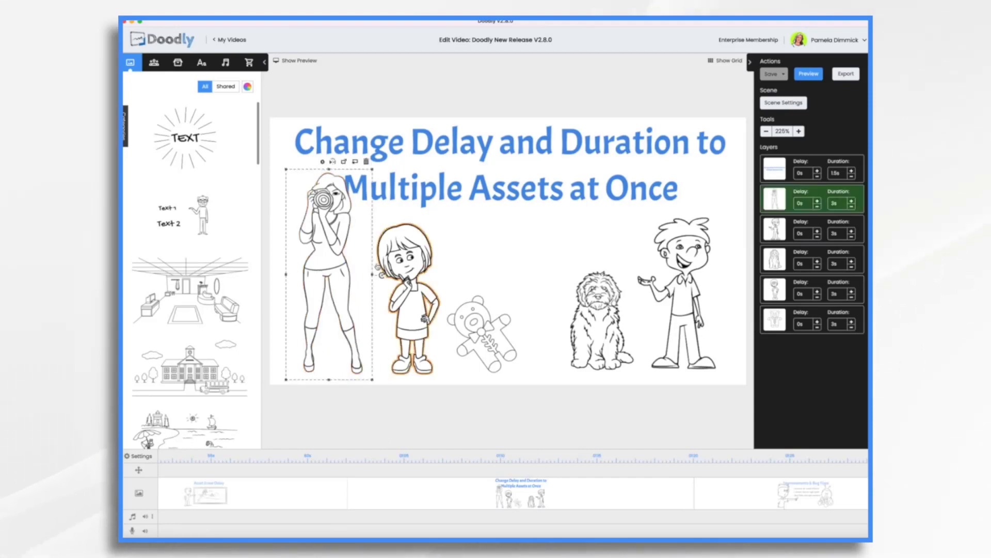
shift+click(405, 290)
shift+click(480, 330)
shift+click(599, 320)
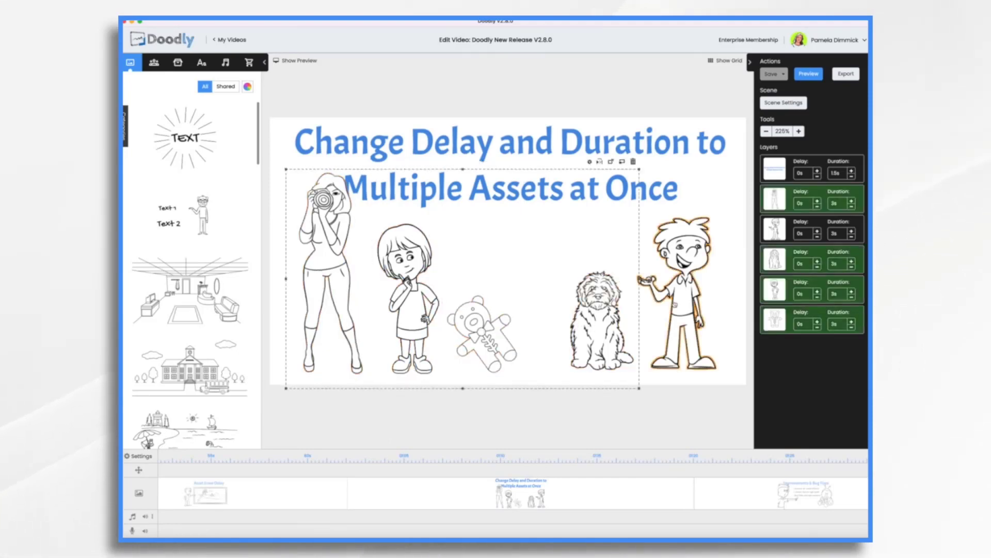
shift+click(676, 299)
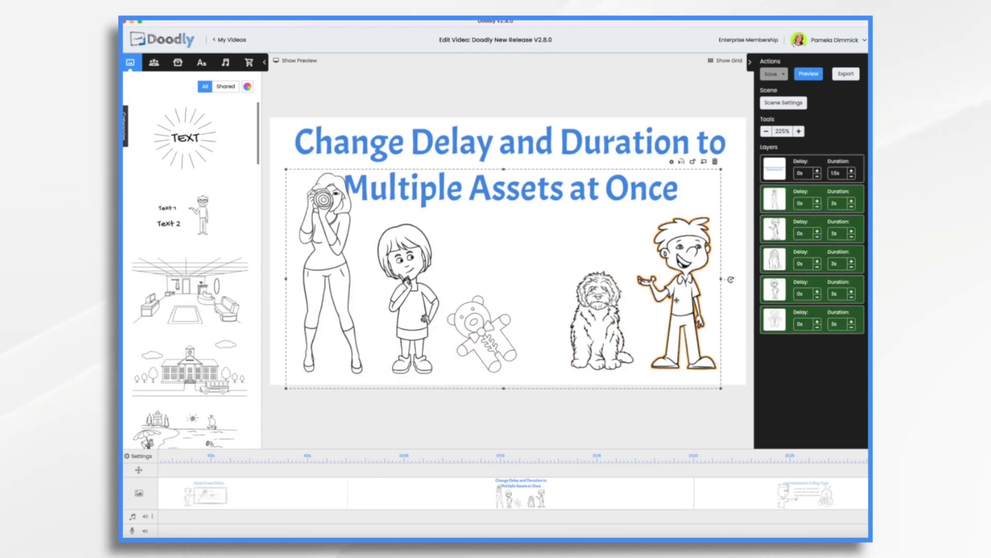
click(672, 161)
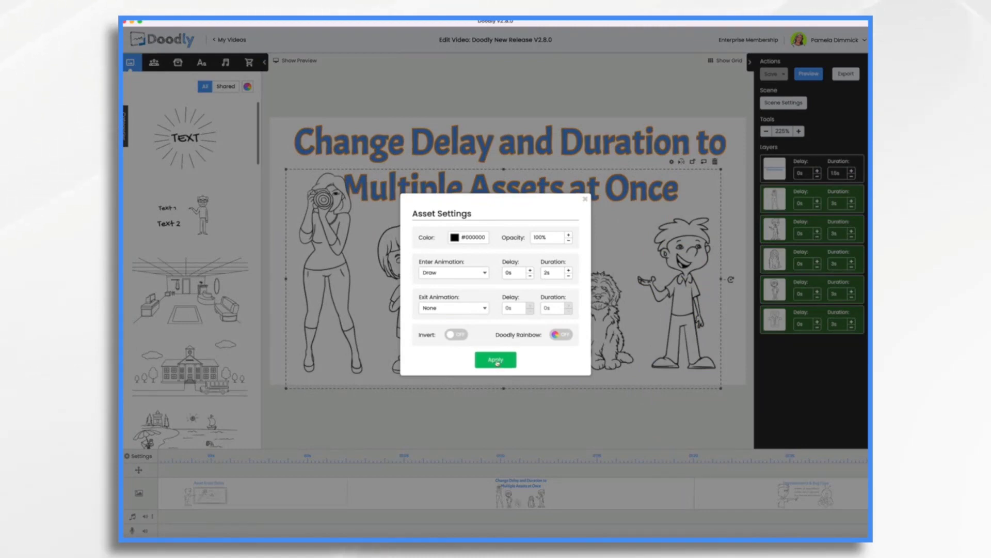
click(497, 360)
click(518, 298)
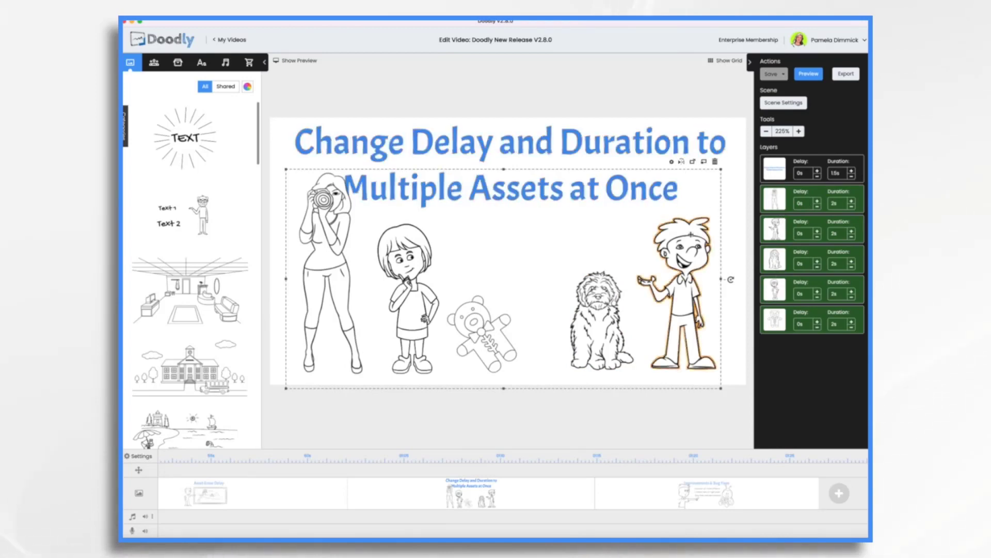
Step: Give all five selected characters a 2s draw delay from the layer context menu's settings
right_click(787, 299)
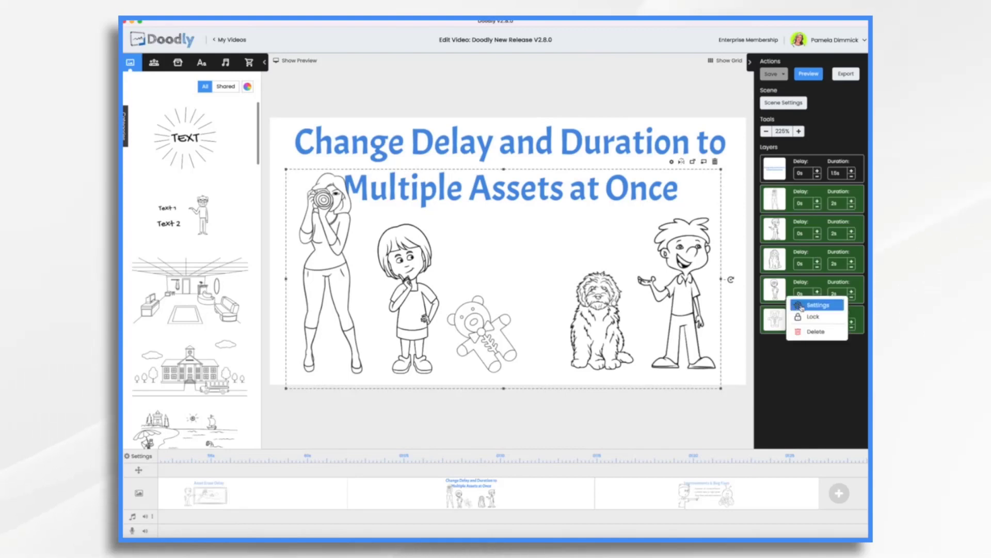
click(802, 306)
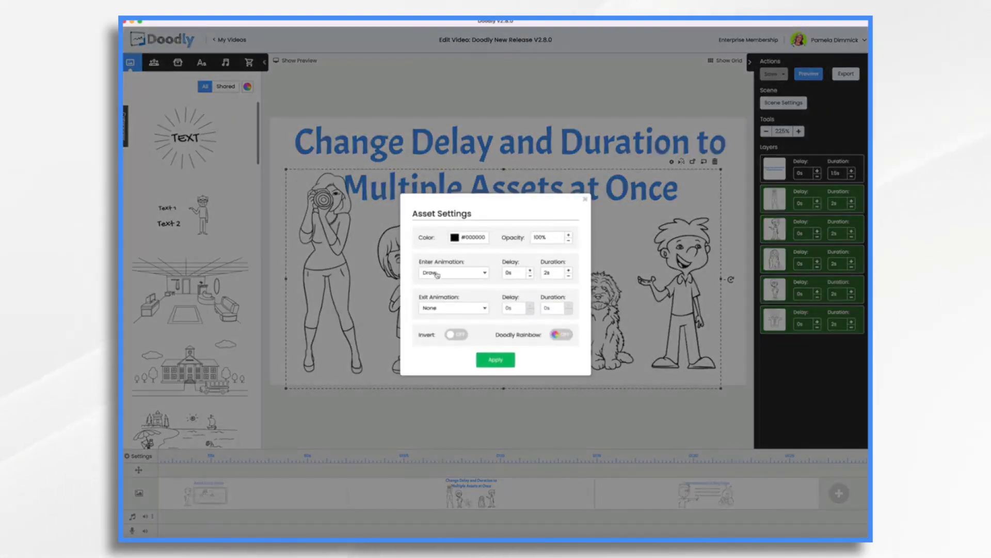
click(531, 271)
click(497, 360)
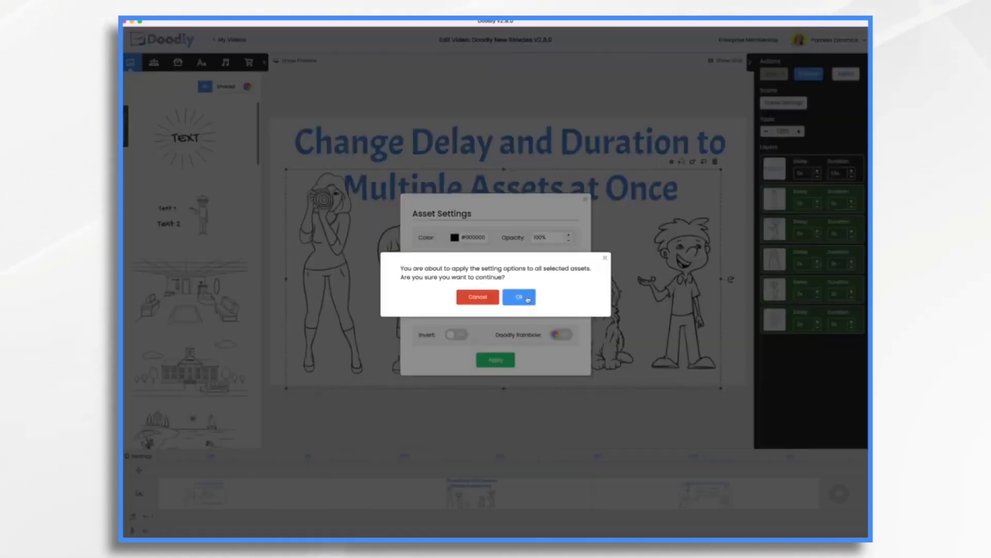
click(529, 300)
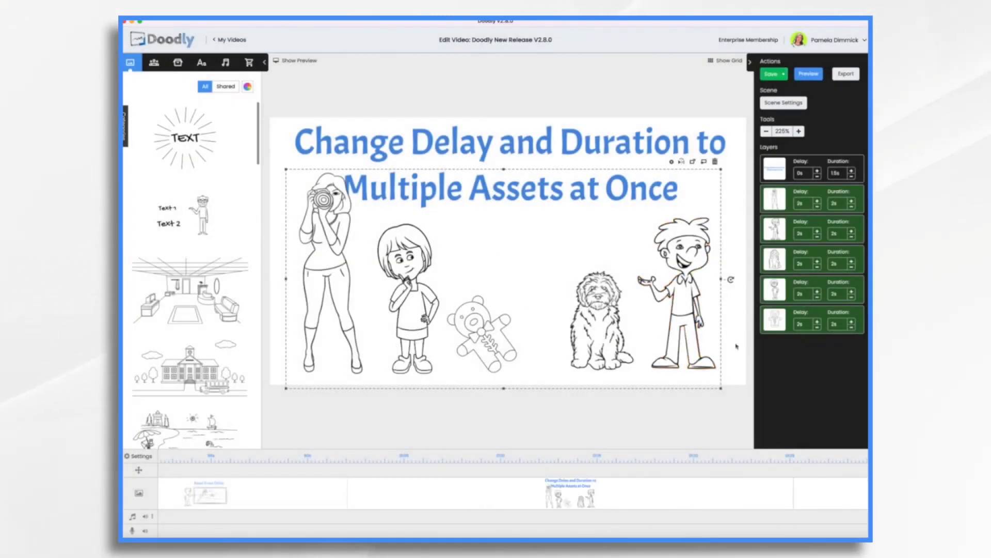
Step: Preview the scene from its timeline context menu
right_click(606, 490)
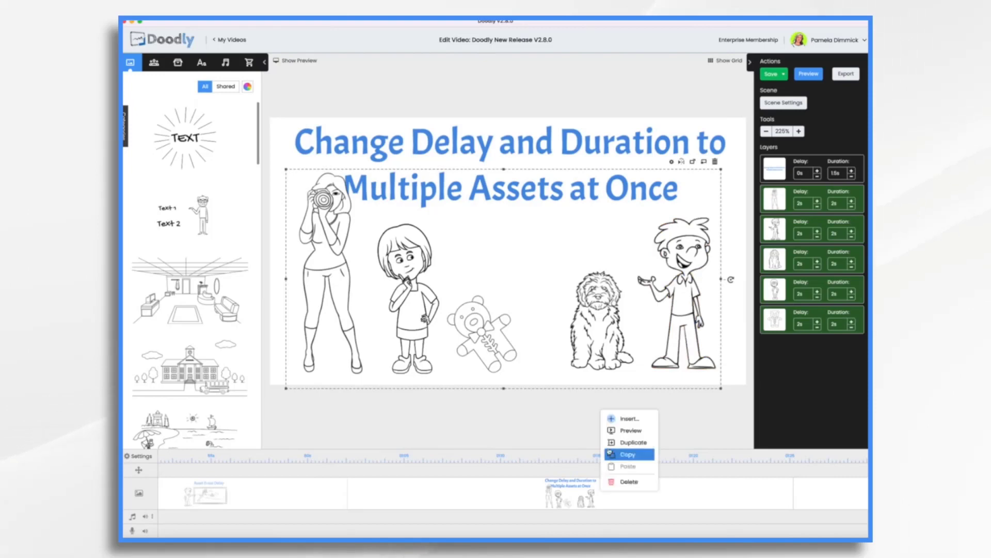
click(613, 430)
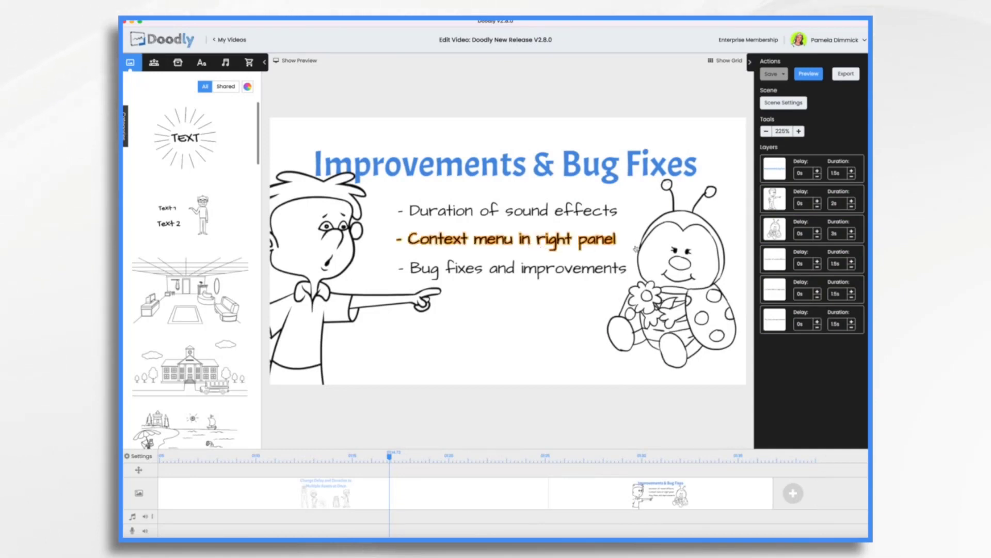
Step: Open the Context menu in right panel text's settings and close them unchanged
right_click(784, 295)
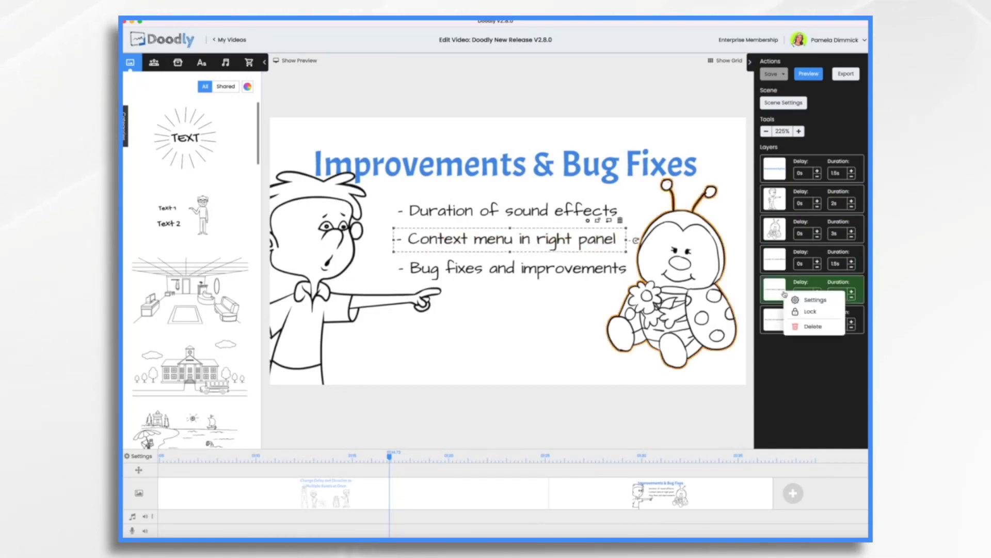
click(814, 300)
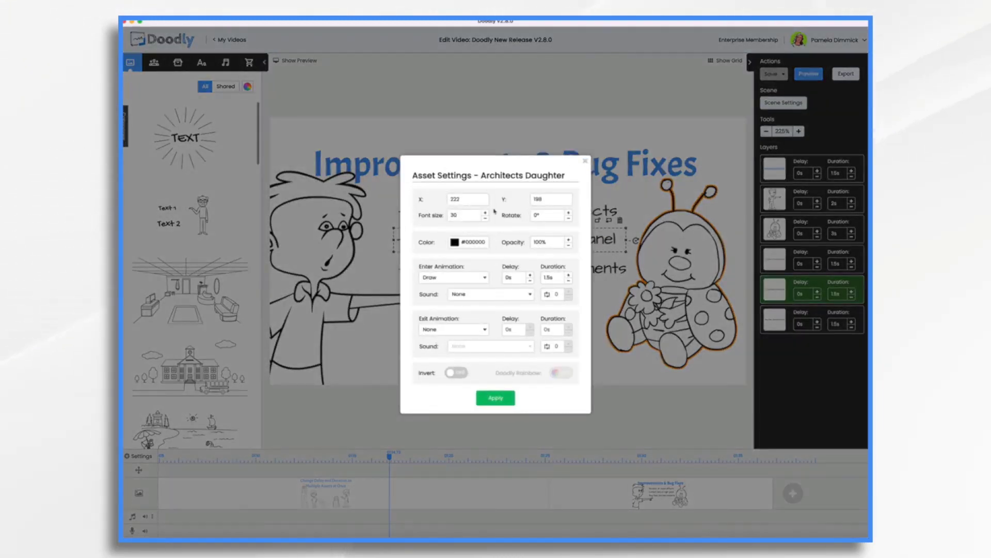
click(585, 162)
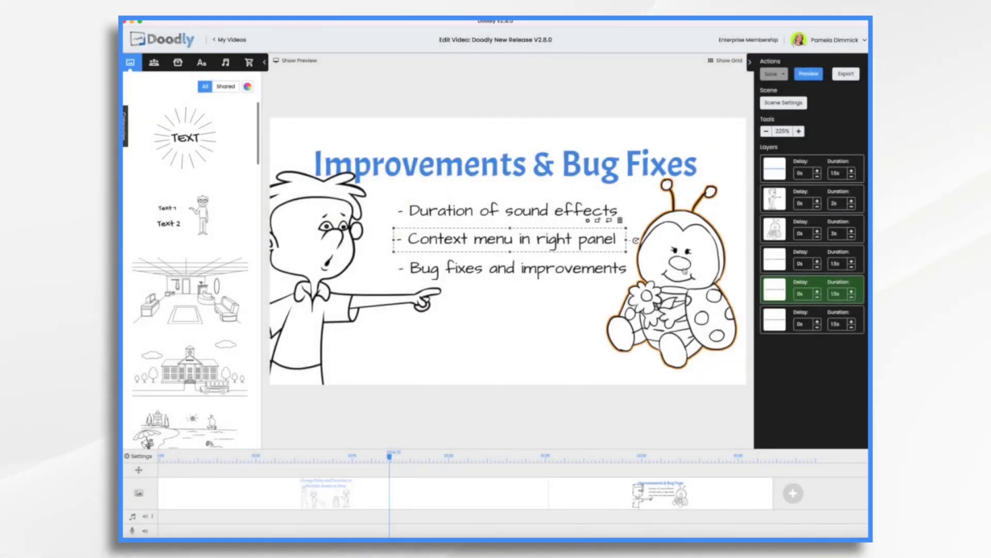
Step: Lock the ladybug from the canvas, then unlock and relock it from its layer
click(685, 268)
right_click(684, 268)
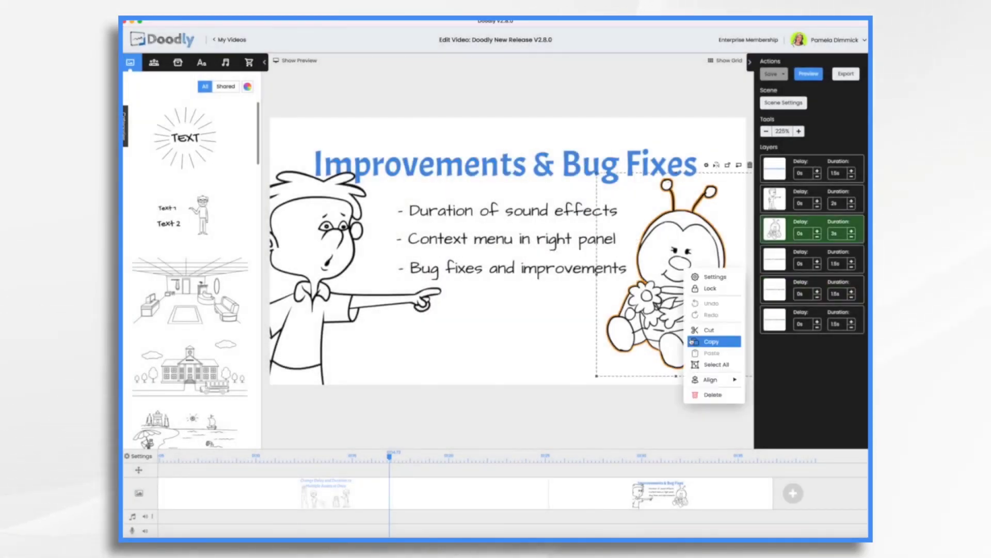
click(700, 288)
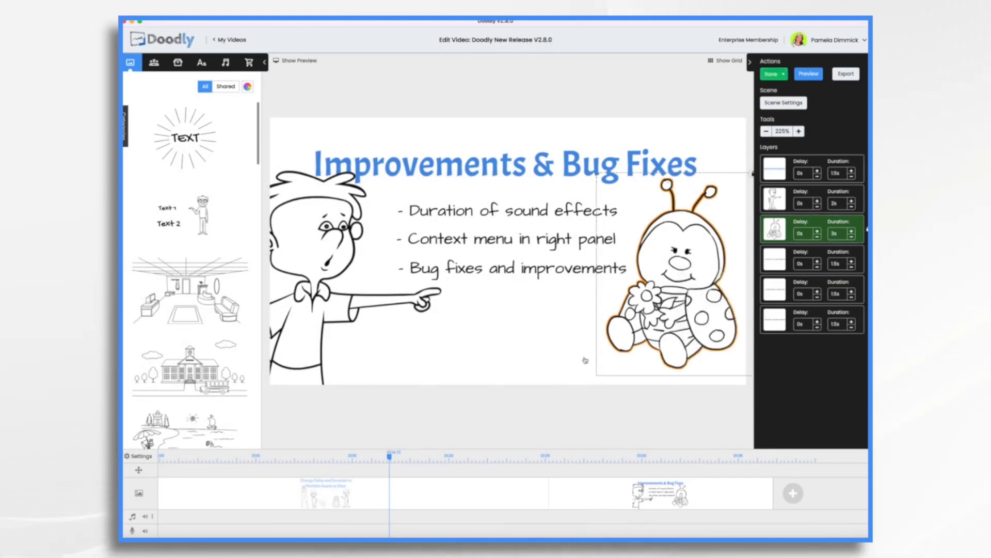
click(553, 347)
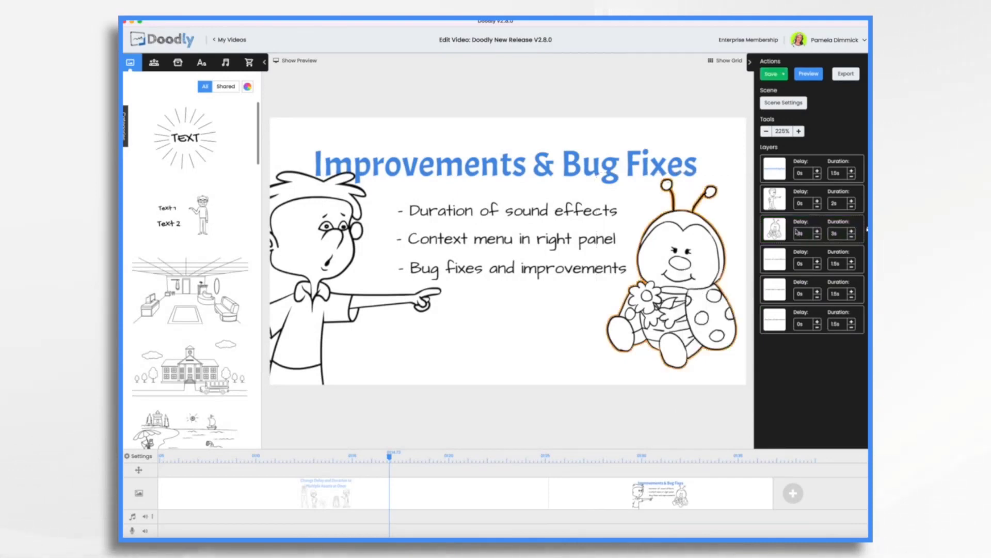
right_click(816, 233)
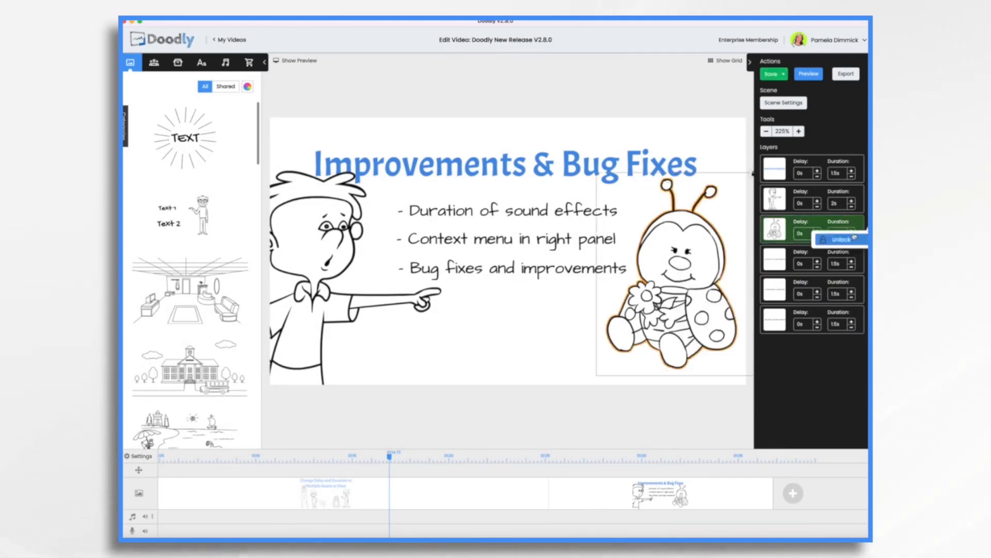
click(839, 240)
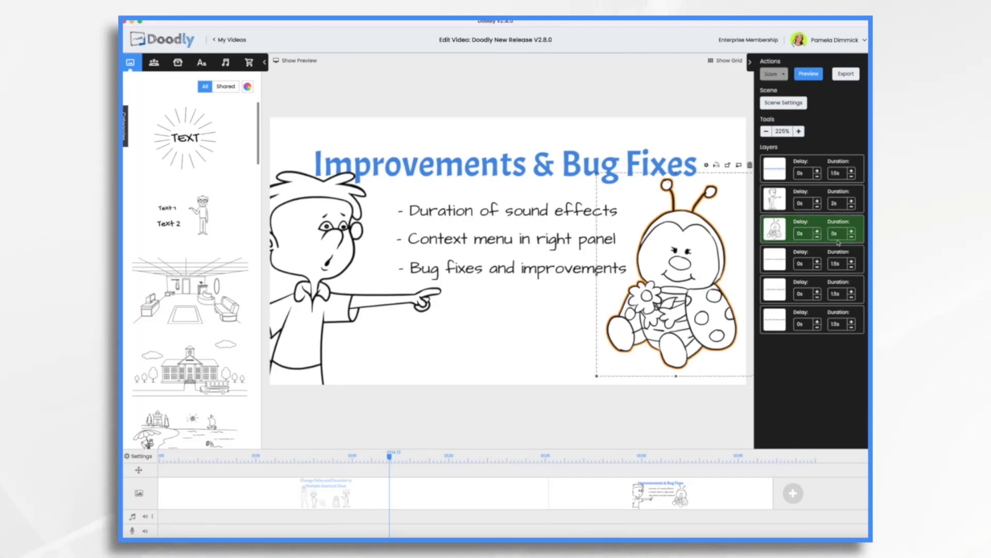
right_click(859, 232)
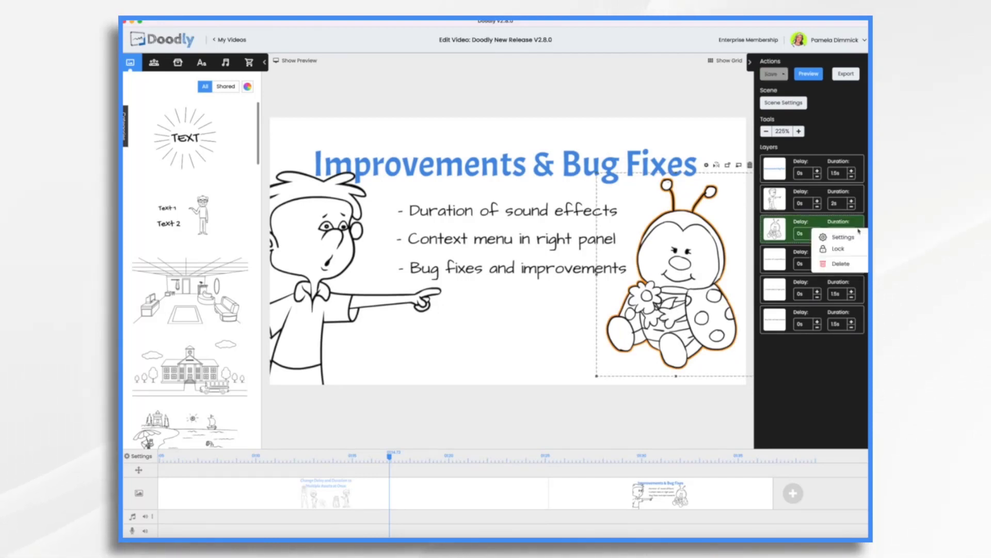
click(836, 250)
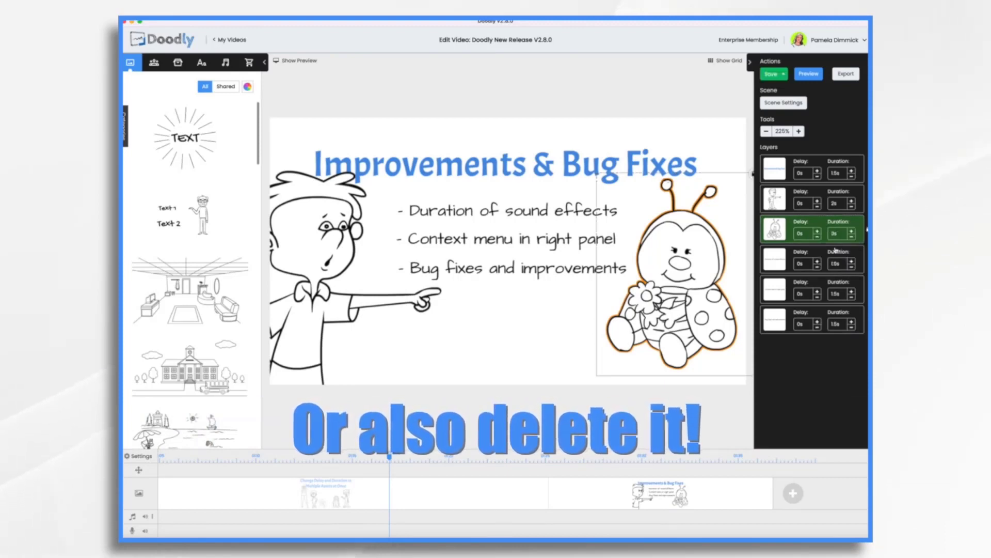
Step: Lock the Context menu in right panel text layer
click(820, 289)
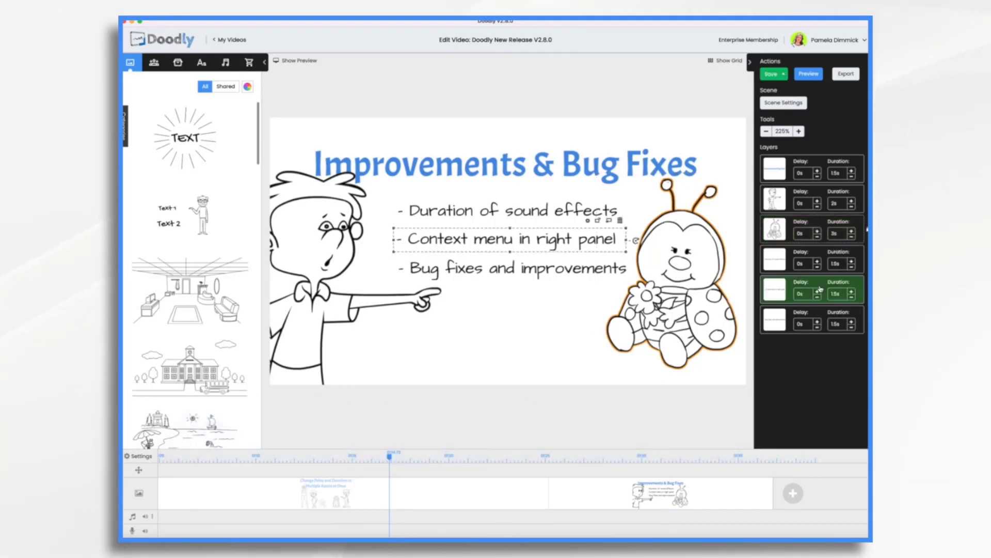
right_click(820, 289)
click(827, 309)
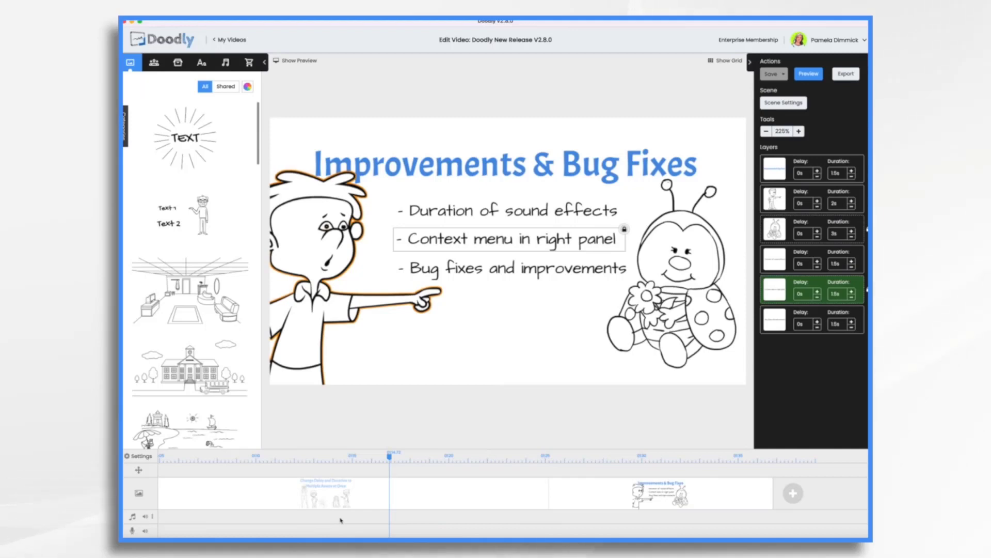
Step: Give the Duration of sound effects text the 1.5s Cartoon Zip entry sound effect
click(443, 219)
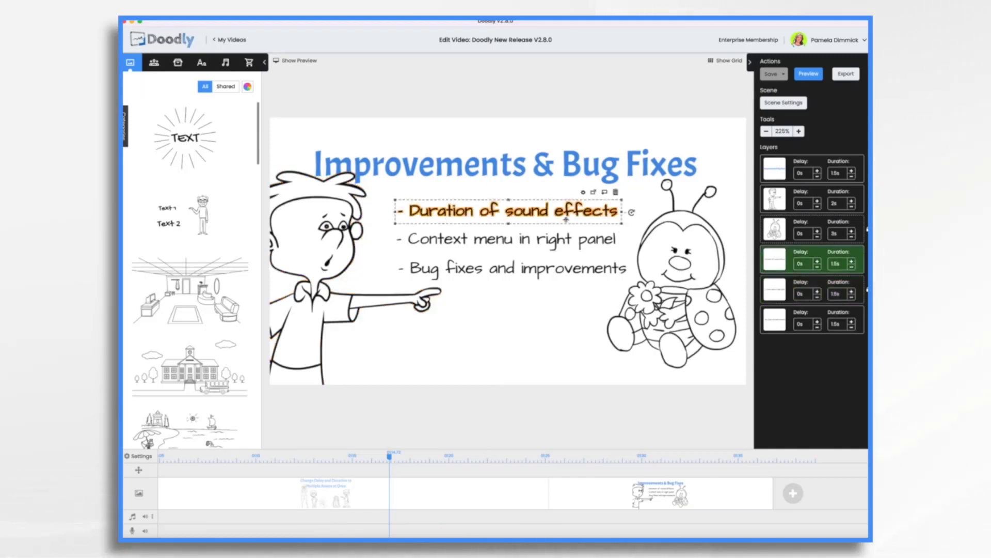
click(584, 194)
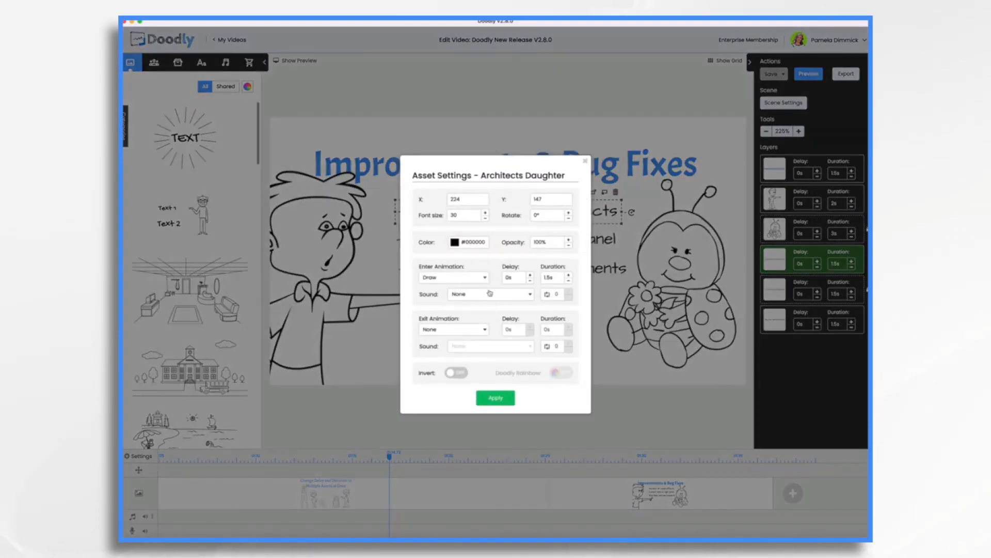
click(469, 294)
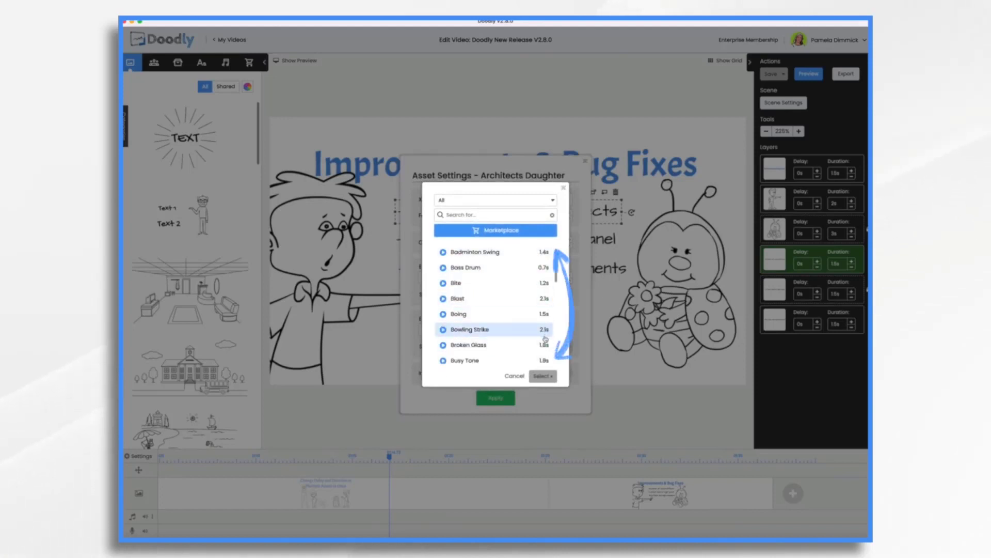
scroll(501, 331, down, 2)
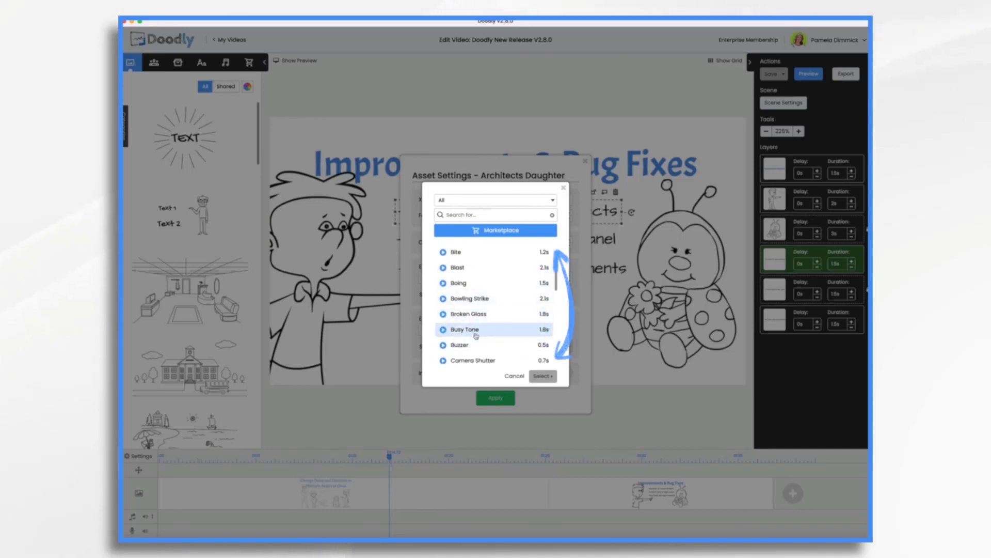
scroll(476, 333, down, 3)
scroll(476, 336, up, 2)
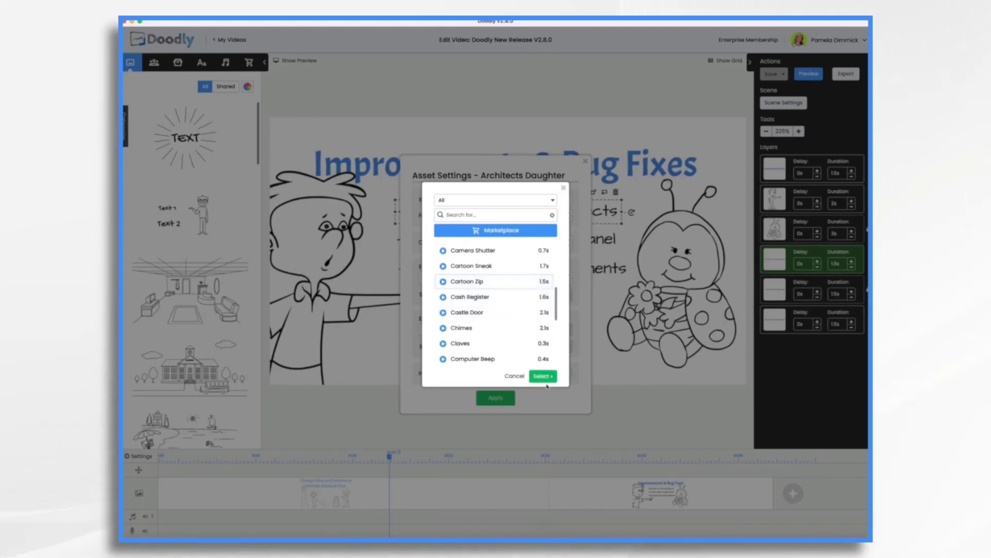
click(543, 377)
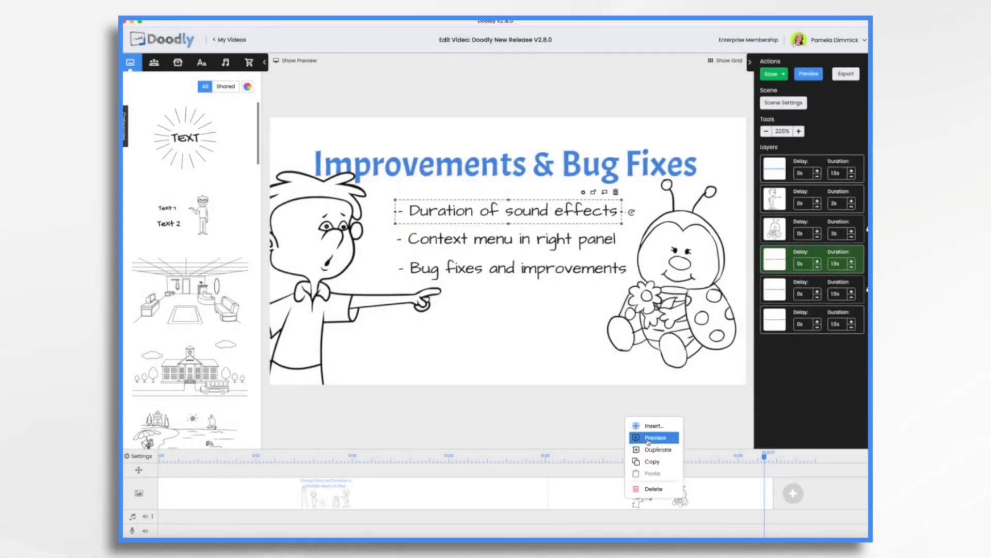
click(651, 438)
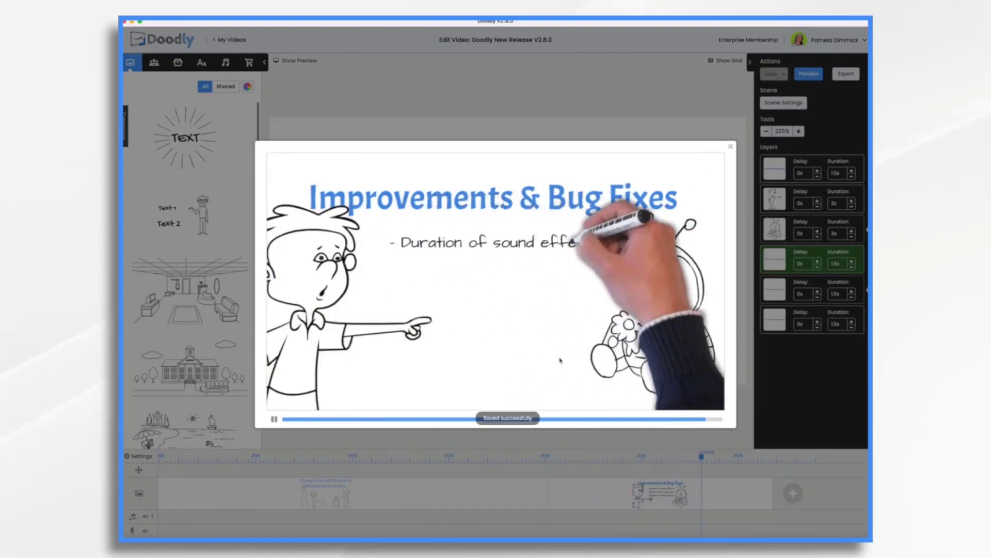
click(732, 148)
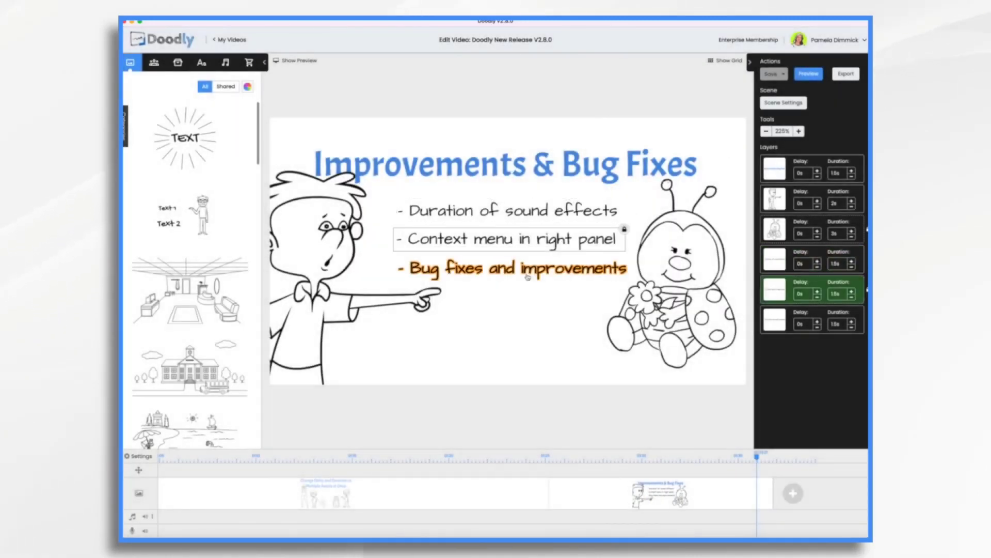